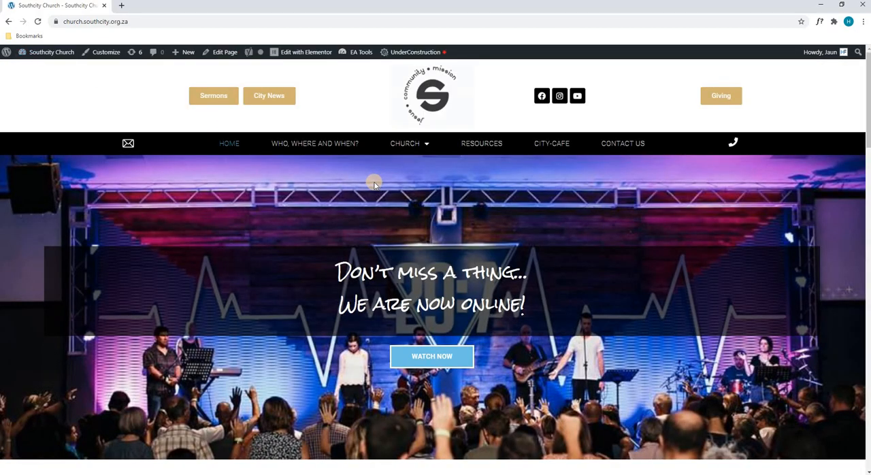
Open the church home page for editing with Elementor in a new browser tab placed ahead of the live page.
{"action": "mouse_move", "coordinate": [289, 57]}
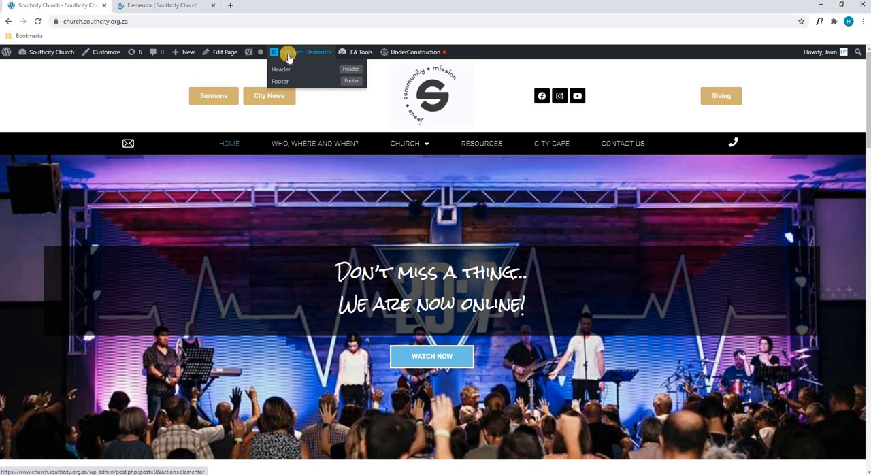
{"action": "right_click", "coordinate": [288, 57]}
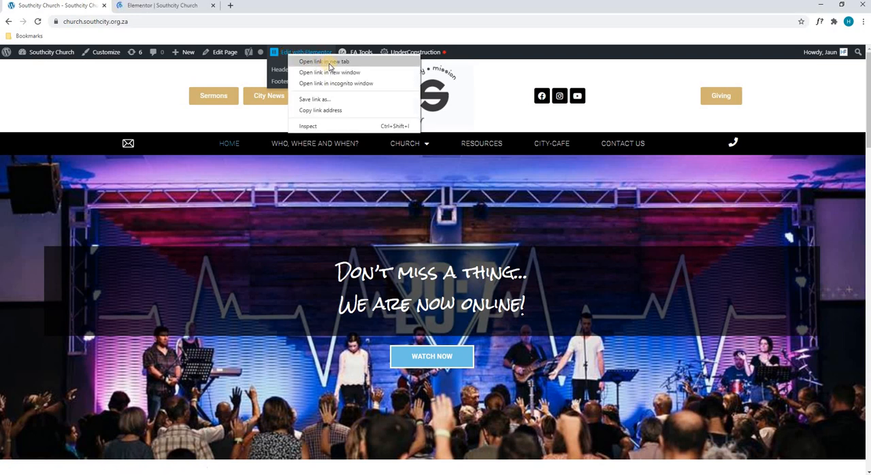
{"action": "left_click", "coordinate": [122, 88]}
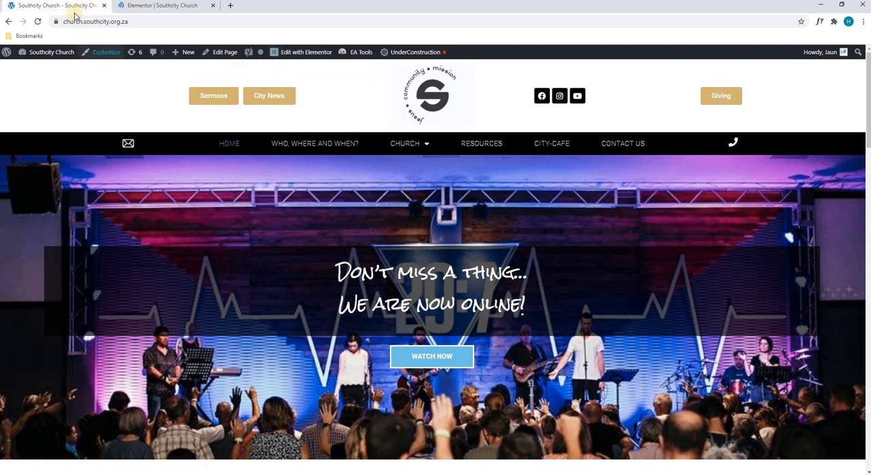
{"action": "left_click_drag", "start_coordinate": [64, 8], "coordinate": [154, 6]}
{"action": "left_click", "coordinate": [73, 6]}
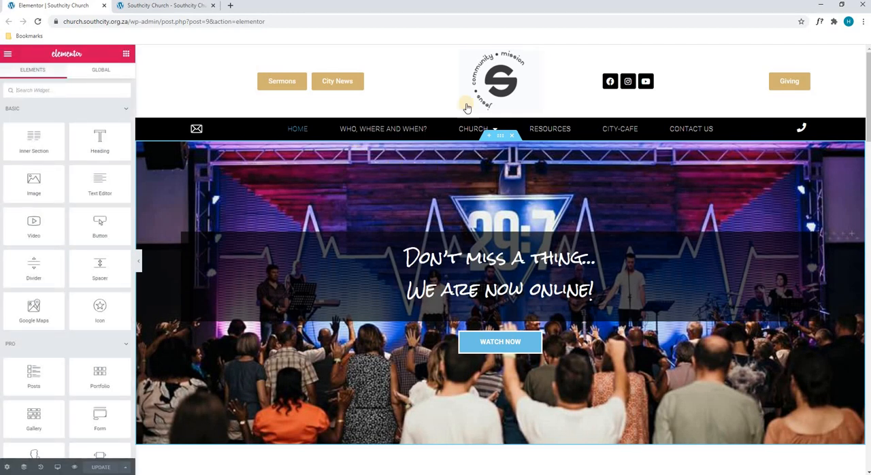
Open the hero section for editing, check its column structure, and bring up its background style settings.
{"action": "scroll", "coordinate": [464, 219], "scroll_direction": "down", "scroll_amount": 1}
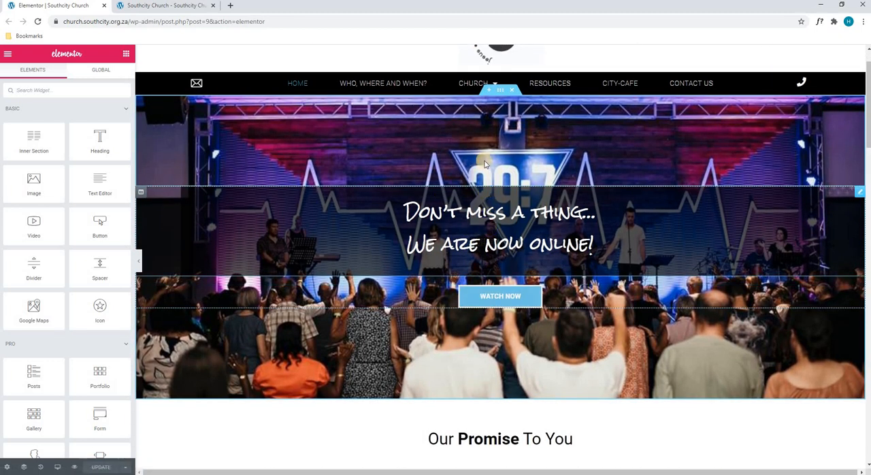
{"action": "scroll", "coordinate": [498, 119], "scroll_direction": "up", "scroll_amount": 1}
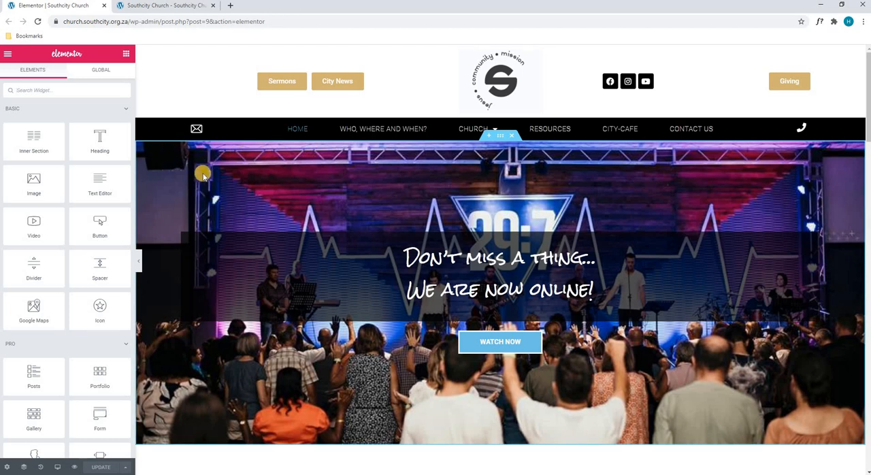
{"action": "left_click", "coordinate": [500, 137]}
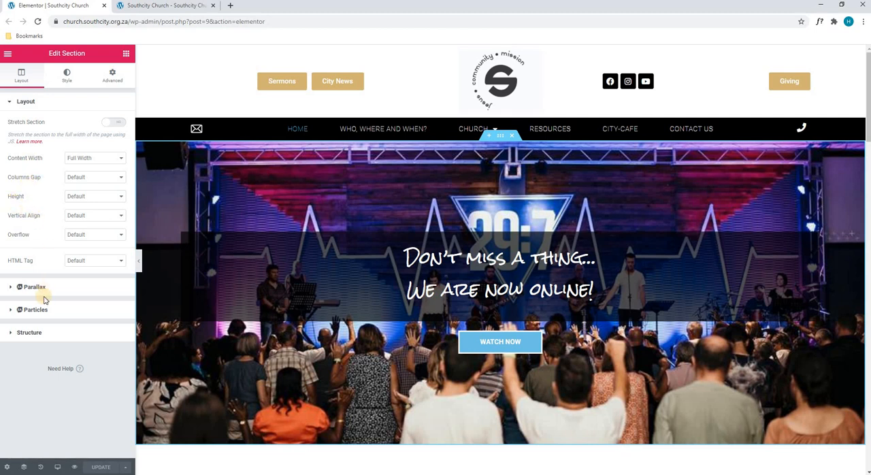
{"action": "left_click", "coordinate": [41, 333]}
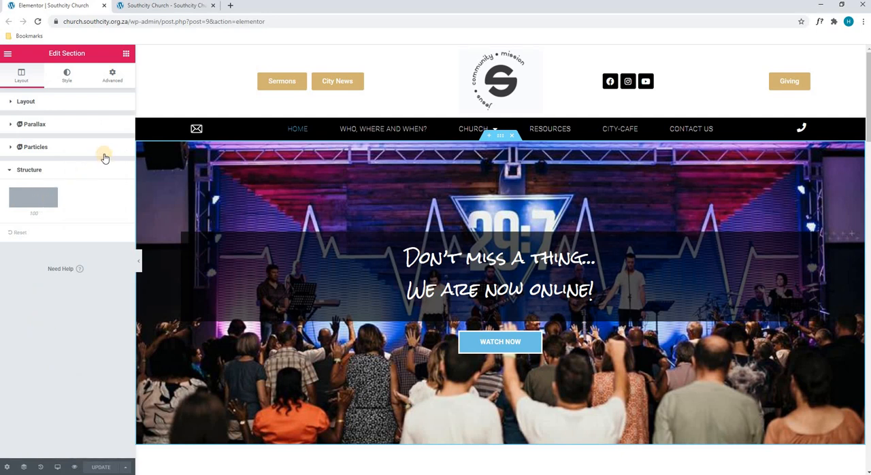
{"action": "left_click", "coordinate": [57, 152]}
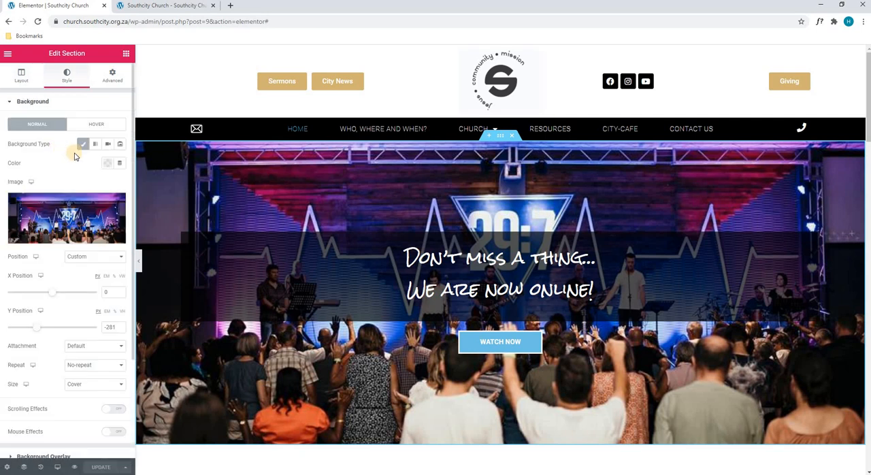
View the media library choices for the hero section's background image and close the library without choosing a different one.
{"action": "mouse_move", "coordinate": [75, 204]}
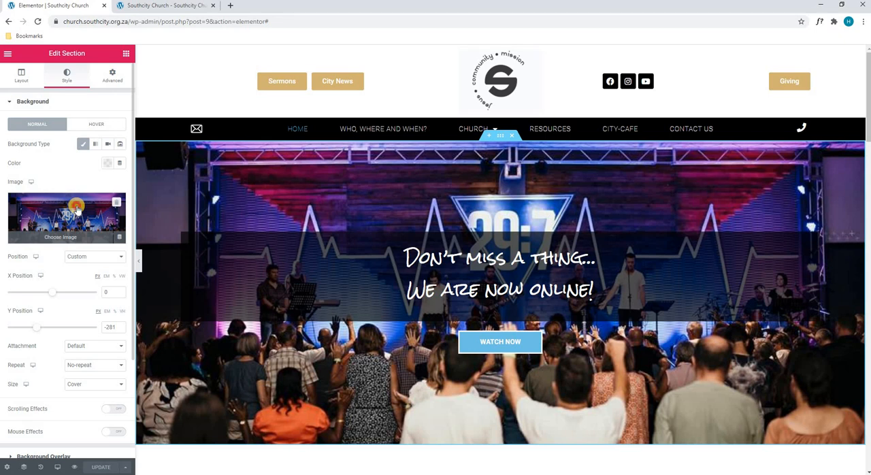
{"action": "left_click", "coordinate": [77, 208]}
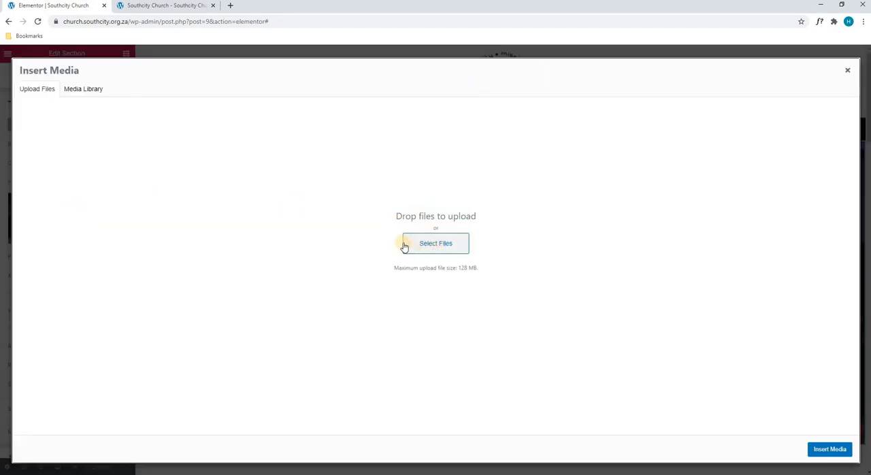
{"action": "left_click", "coordinate": [71, 96]}
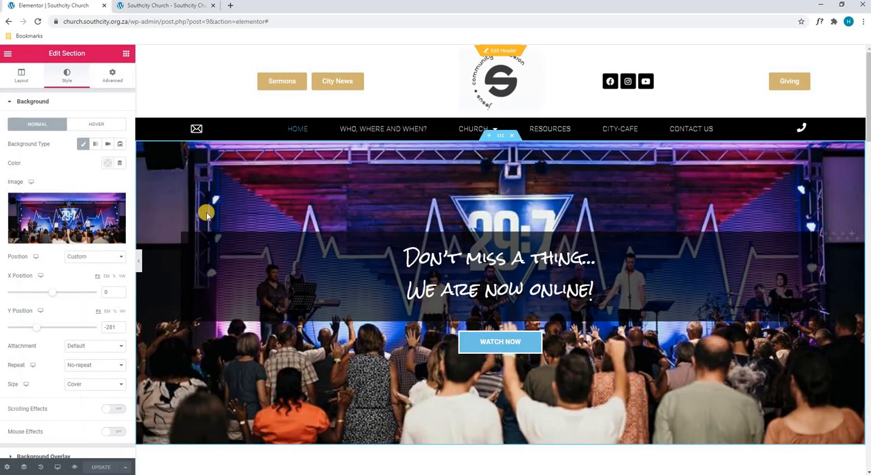
{"action": "left_click", "coordinate": [847, 71]}
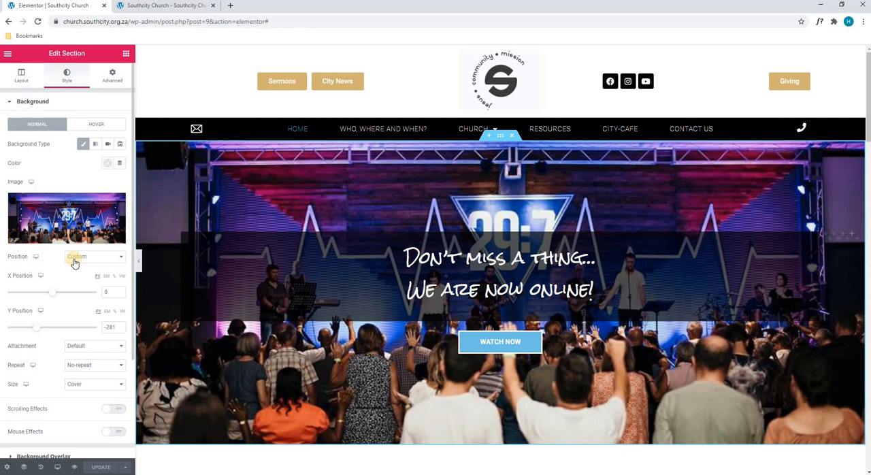
Check the available position and attachment options for the hero section's background image.
{"action": "left_click", "coordinate": [74, 260]}
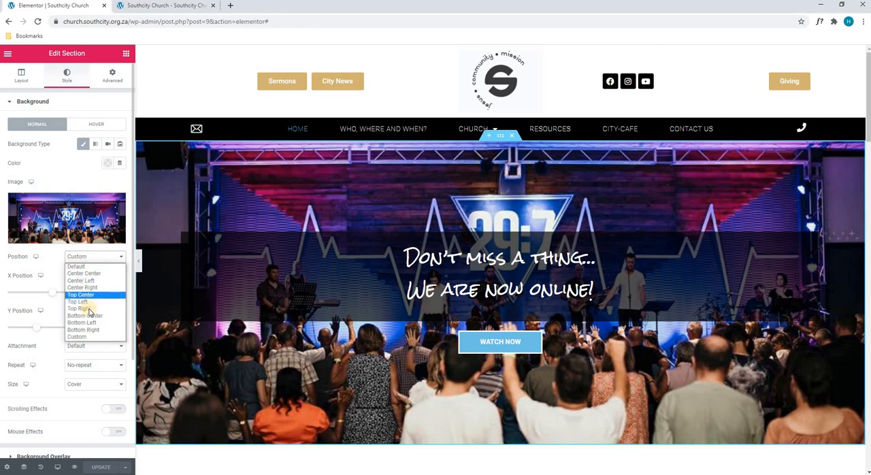
{"action": "left_click", "coordinate": [49, 262]}
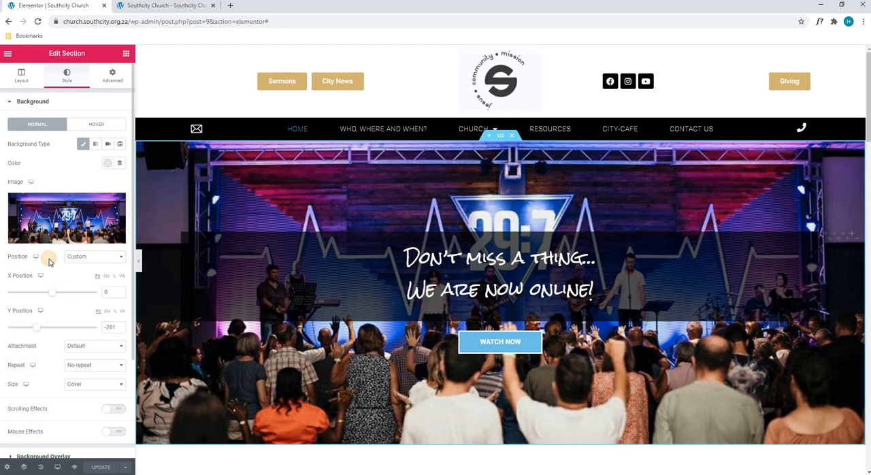
{"action": "scroll", "coordinate": [61, 300], "scroll_direction": "down", "scroll_amount": 1}
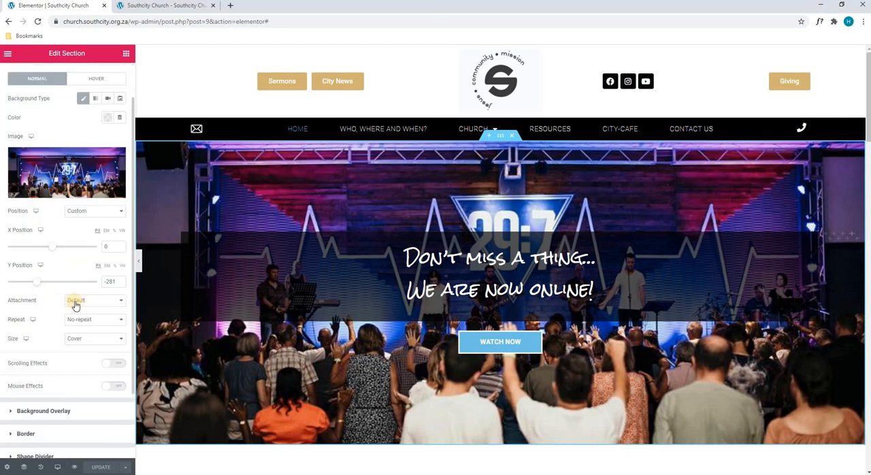
{"action": "left_click", "coordinate": [75, 302]}
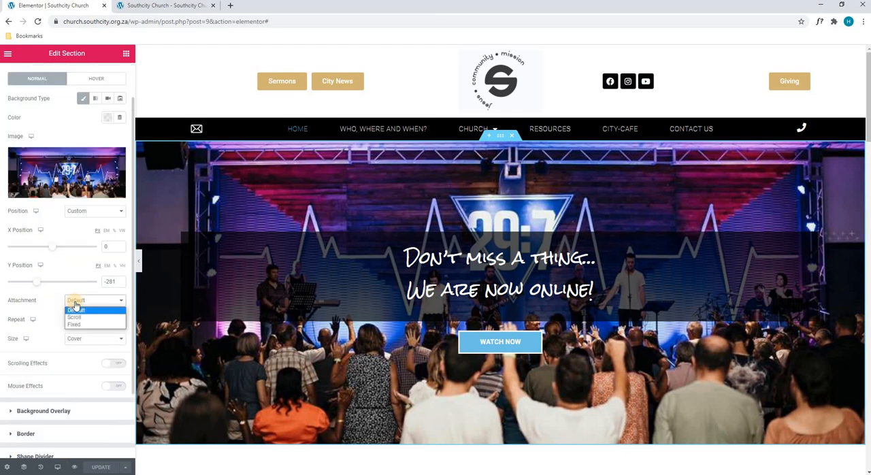
{"action": "left_click", "coordinate": [52, 305]}
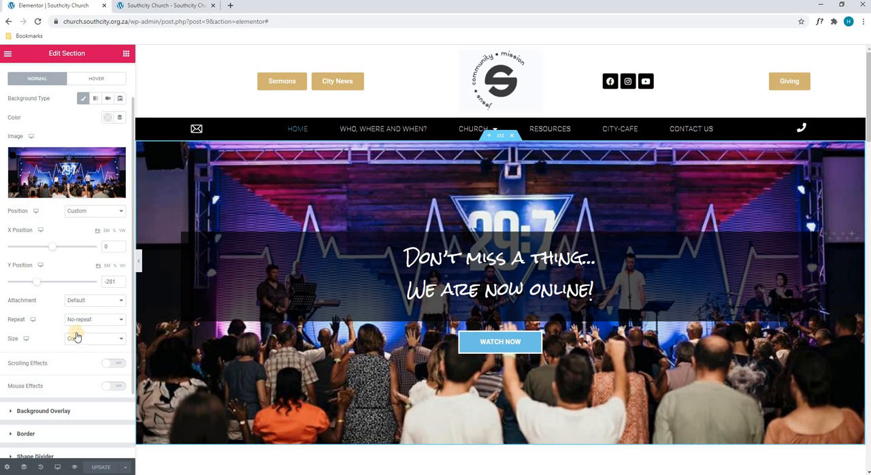
Try a classic background overlay in red #EC0D0D on the hero section and clear the overlay colour again.
{"action": "scroll", "coordinate": [61, 284], "scroll_direction": "down", "scroll_amount": 2}
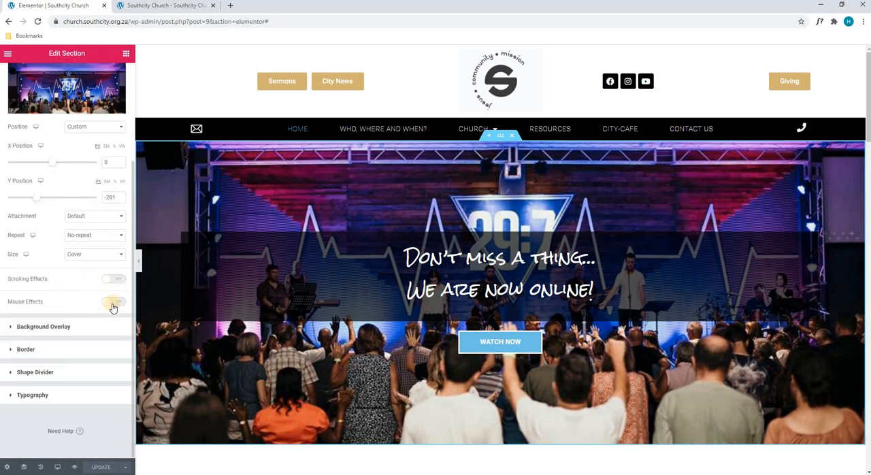
{"action": "left_click", "coordinate": [76, 330]}
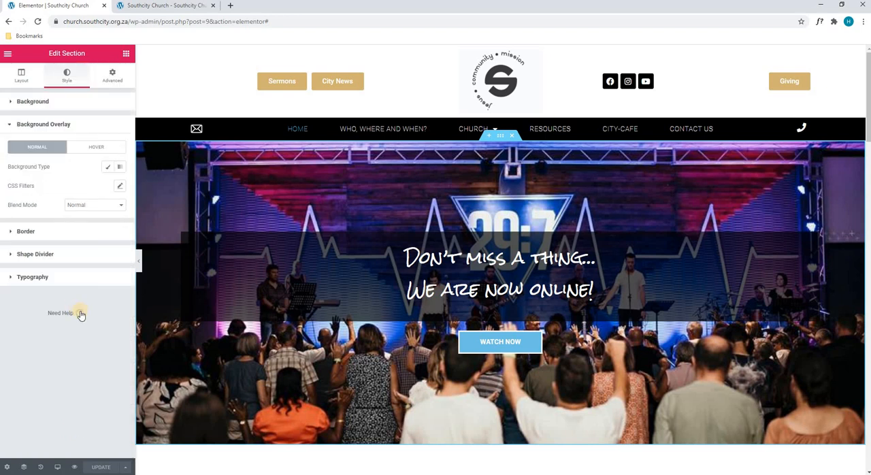
{"action": "left_click", "coordinate": [109, 168]}
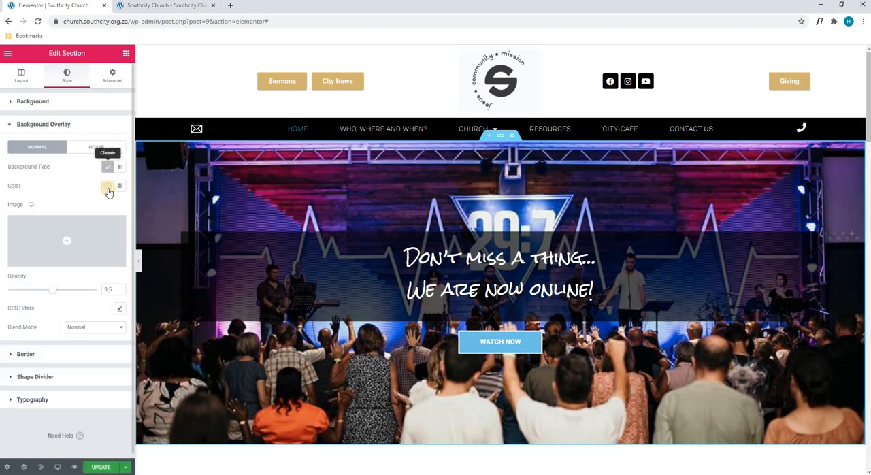
{"action": "left_click", "coordinate": [107, 186]}
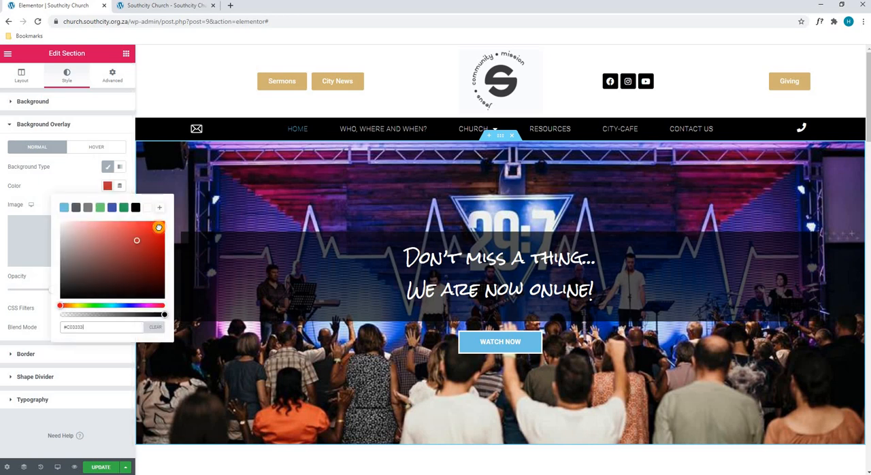
{"action": "left_click", "coordinate": [160, 227]}
{"action": "left_click", "coordinate": [72, 185]}
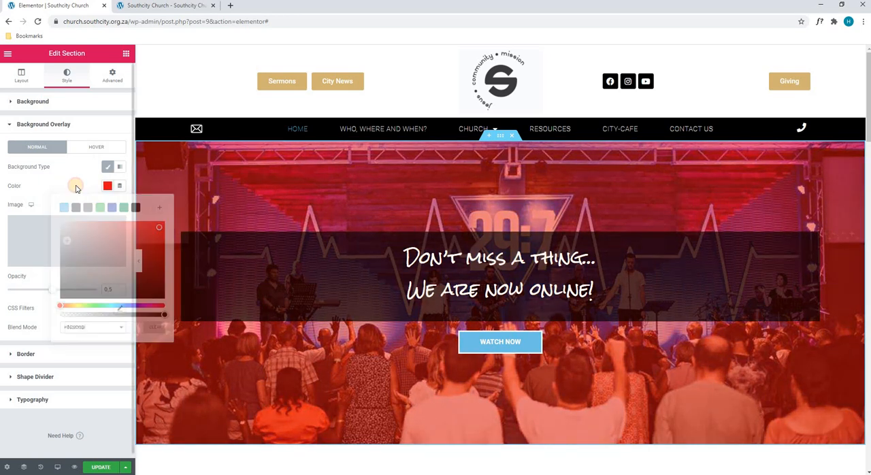
{"action": "left_click", "coordinate": [107, 186]}
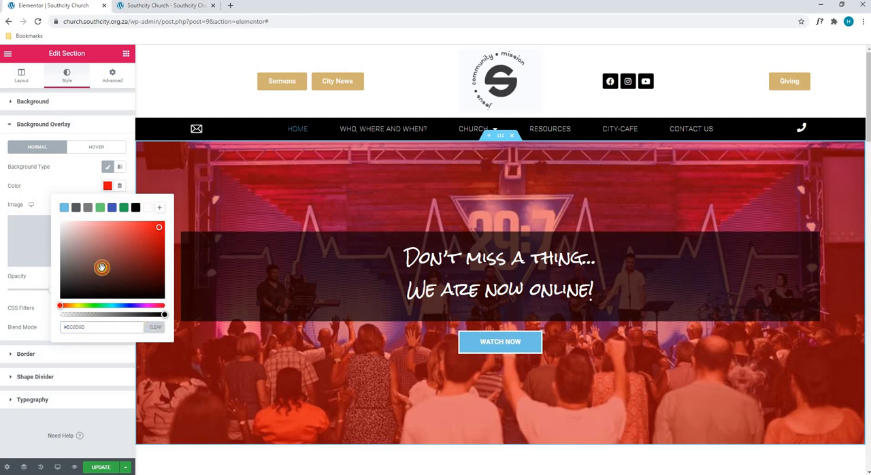
{"action": "left_click", "coordinate": [154, 326]}
Give the hero section a Double border in red #CE2323.
{"action": "left_click", "coordinate": [45, 354]}
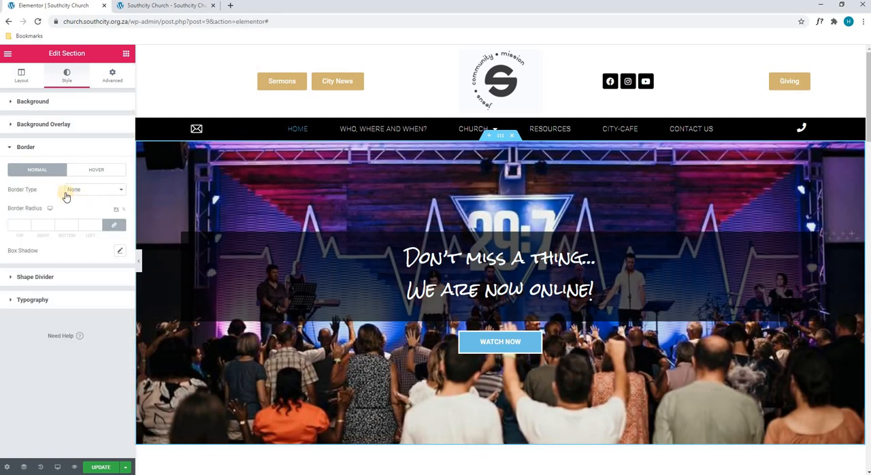
{"action": "left_click", "coordinate": [76, 195]}
{"action": "left_click", "coordinate": [80, 213]}
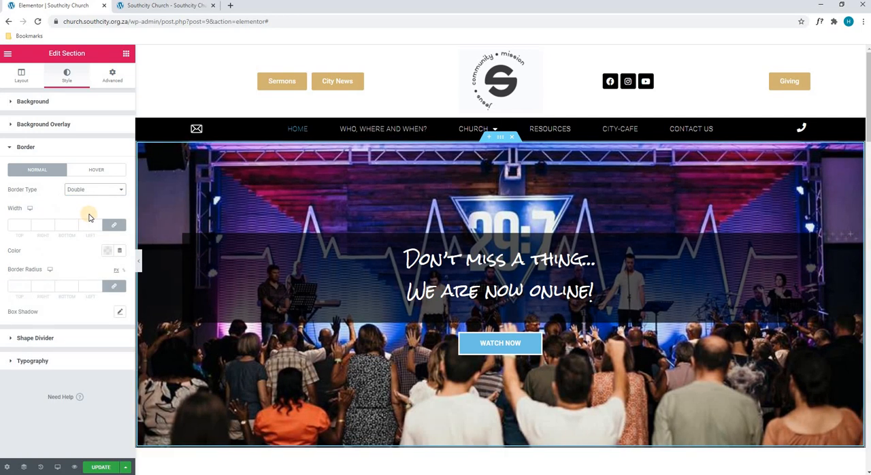
{"action": "left_click", "coordinate": [107, 249]}
{"action": "left_click", "coordinate": [81, 289]}
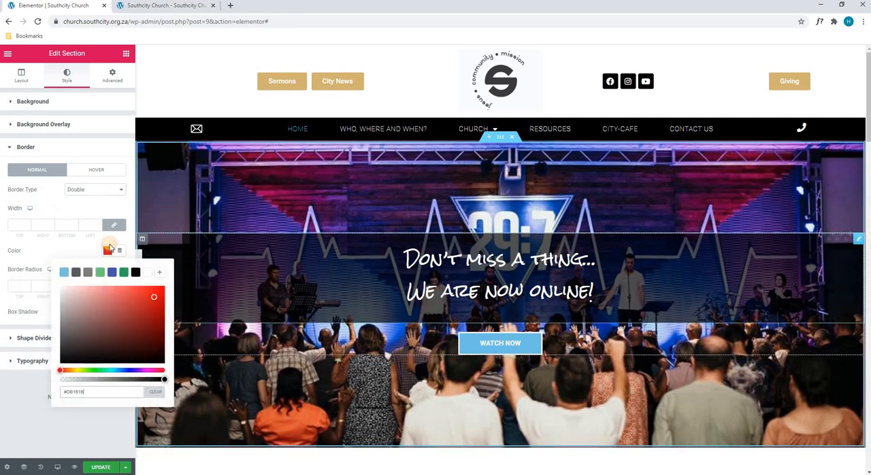
{"action": "left_click", "coordinate": [154, 311]}
{"action": "left_click", "coordinate": [146, 301]}
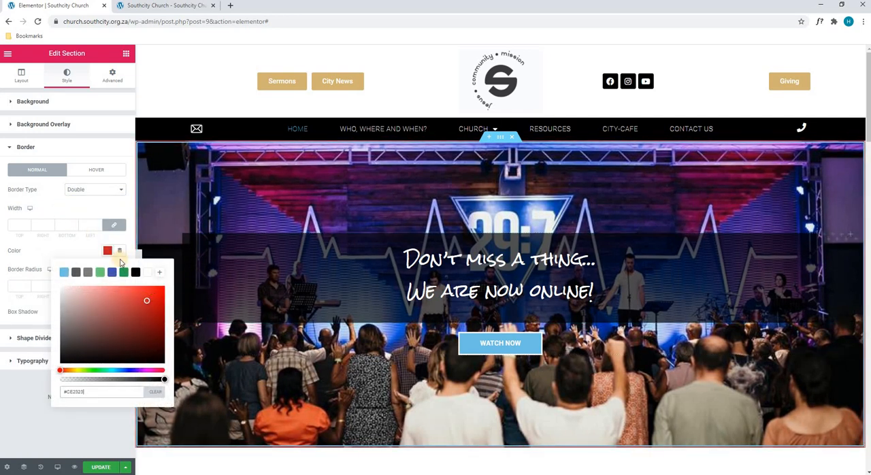
{"action": "left_click", "coordinate": [86, 249]}
Set the hero section's border width to 11 on all sides, and remove the border by setting its type to None.
{"action": "left_click", "coordinate": [99, 224]}
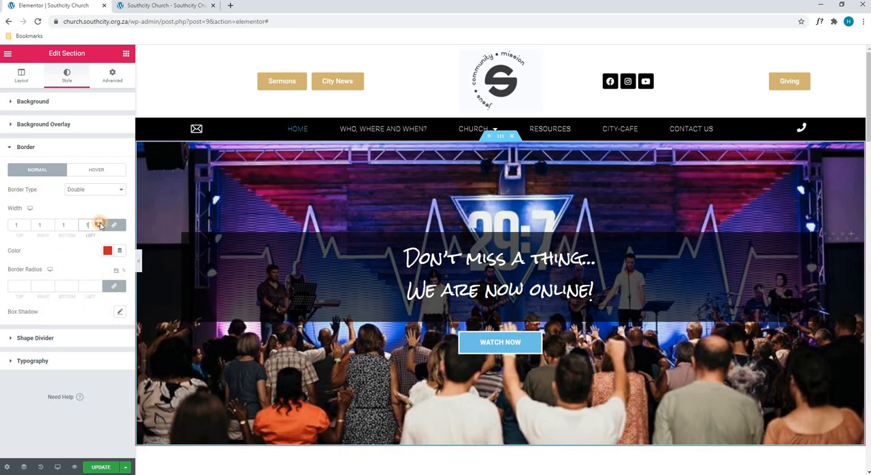
{"action": "left_click", "coordinate": [99, 224]}
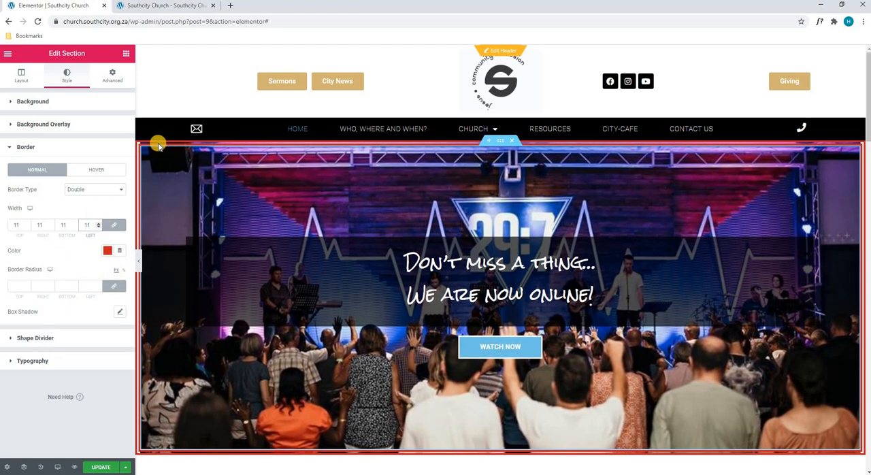
{"action": "left_click", "coordinate": [86, 189]}
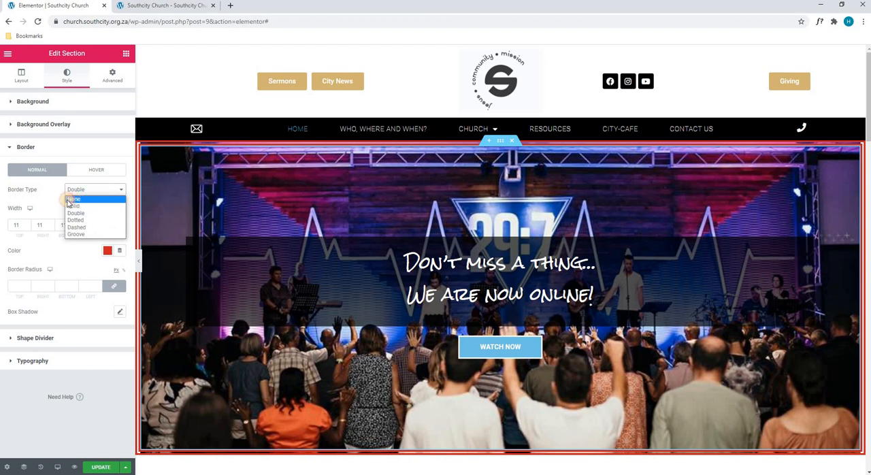
{"action": "left_click", "coordinate": [71, 201]}
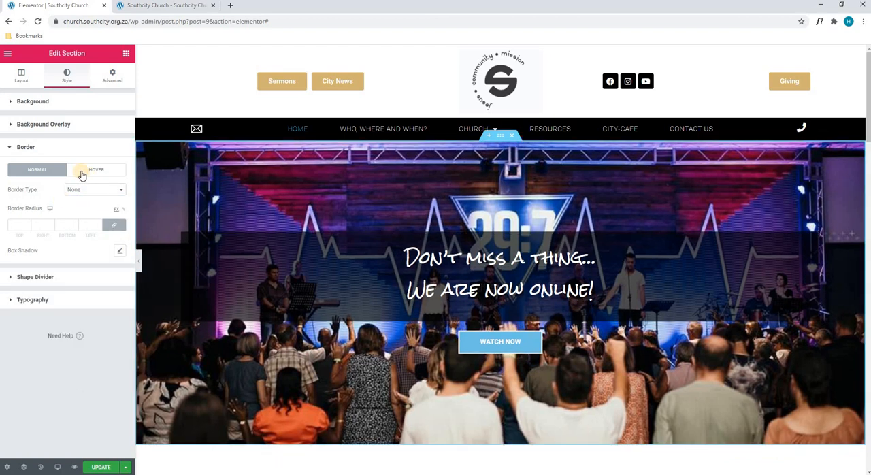
Add a Tilt shape divider to the top edge of the hero section.
{"action": "left_click", "coordinate": [42, 277]}
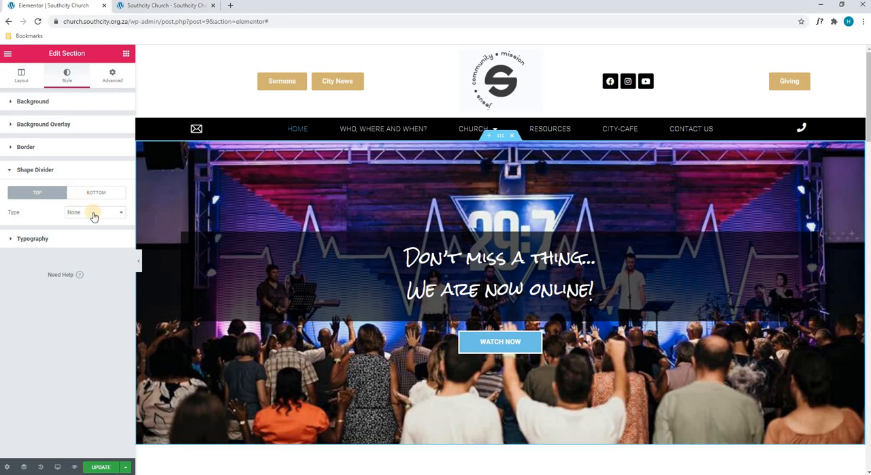
{"action": "left_click", "coordinate": [94, 213]}
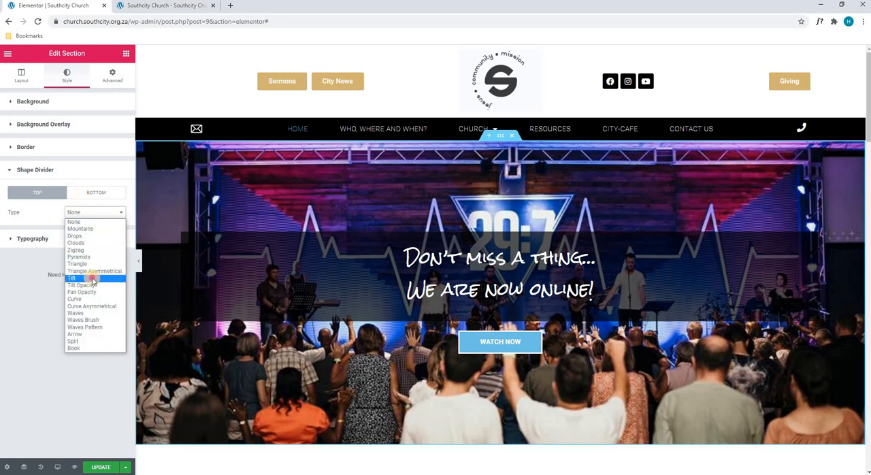
{"action": "left_click", "coordinate": [93, 279]}
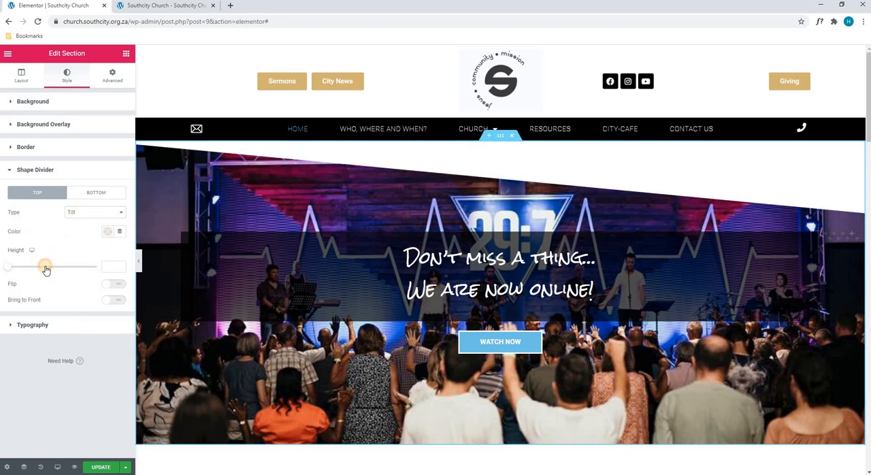
Increase the height of the hero section's top Tilt divider, and remove the divider by setting its type to None.
{"action": "left_click", "coordinate": [45, 267]}
{"action": "left_click", "coordinate": [80, 215]}
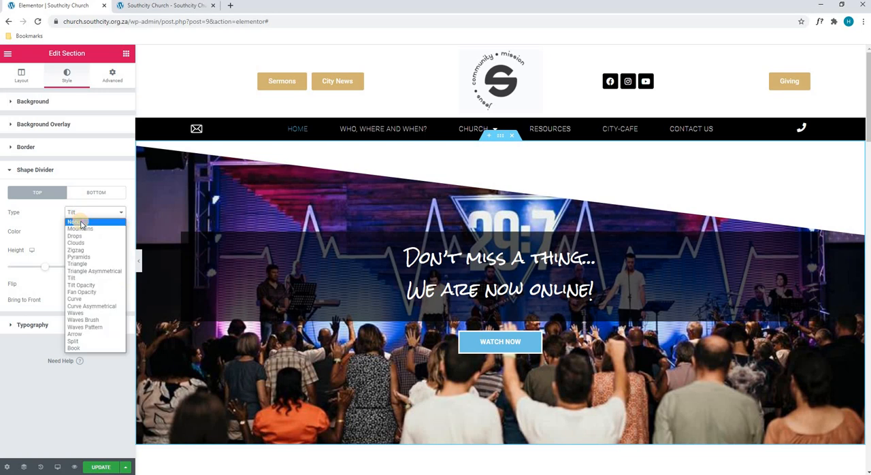
{"action": "left_click", "coordinate": [75, 223]}
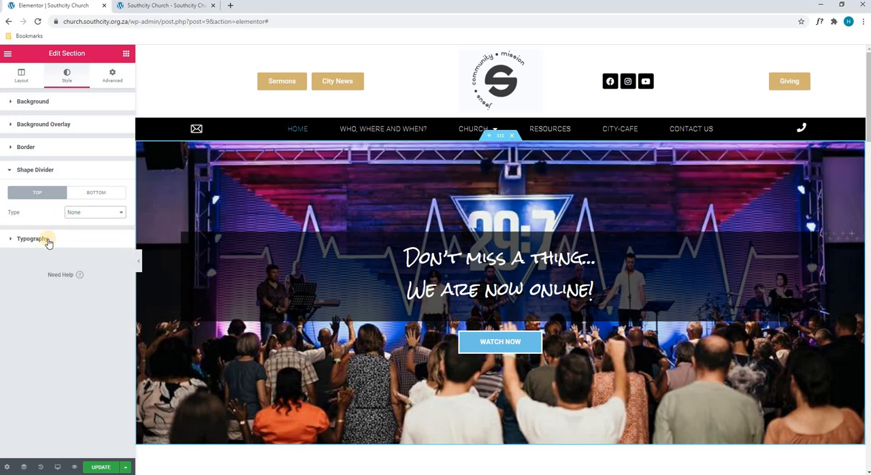
Try top padding values of 0 and 400 on the hero section, and set the top padding back to 200.
{"action": "left_click", "coordinate": [106, 78]}
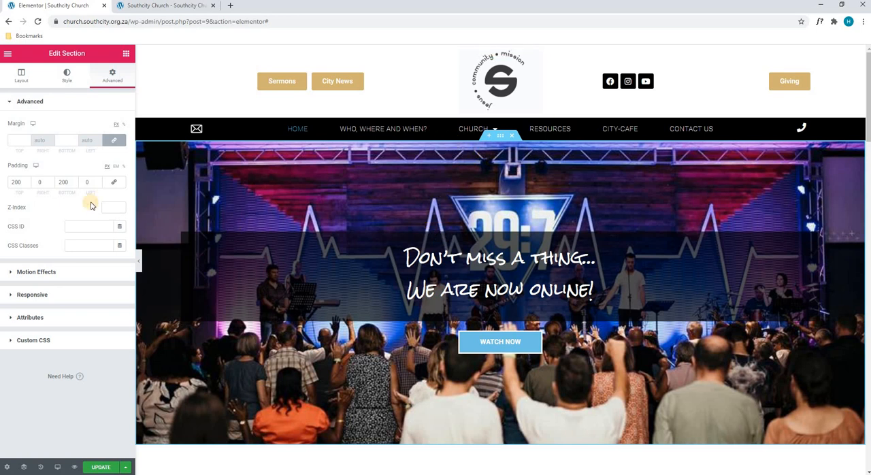
{"action": "double_click", "coordinate": [19, 182]}
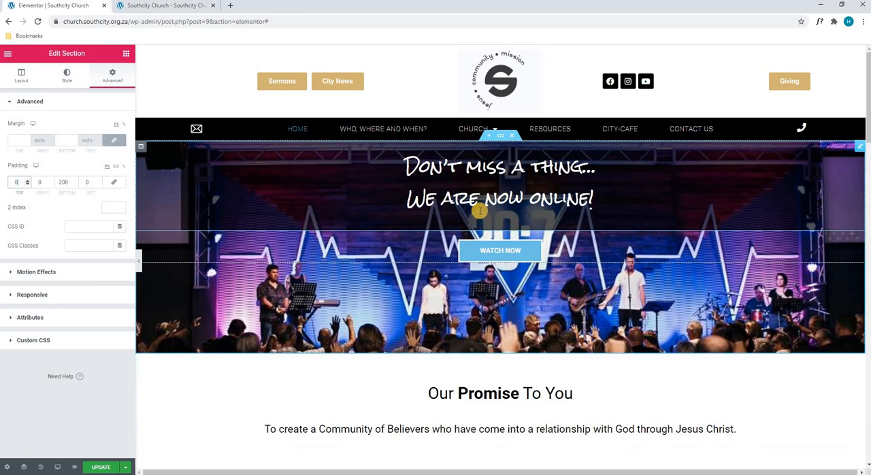
{"action": "type", "text": "0"}
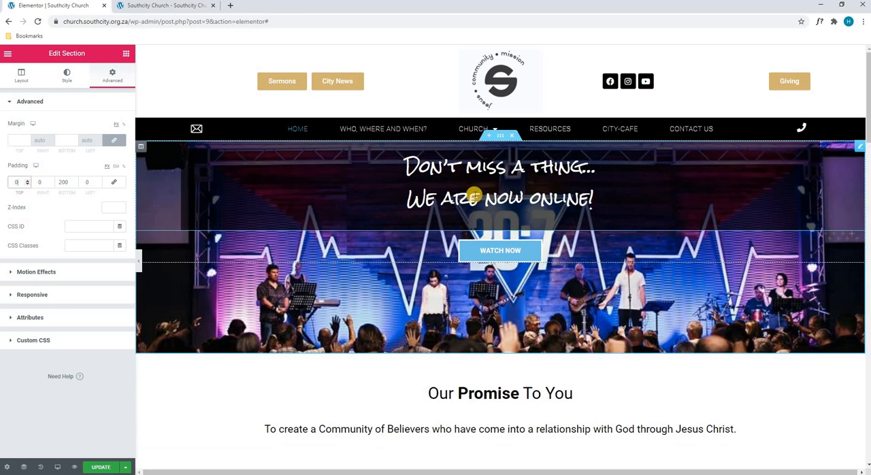
{"action": "type", "text": "400"}
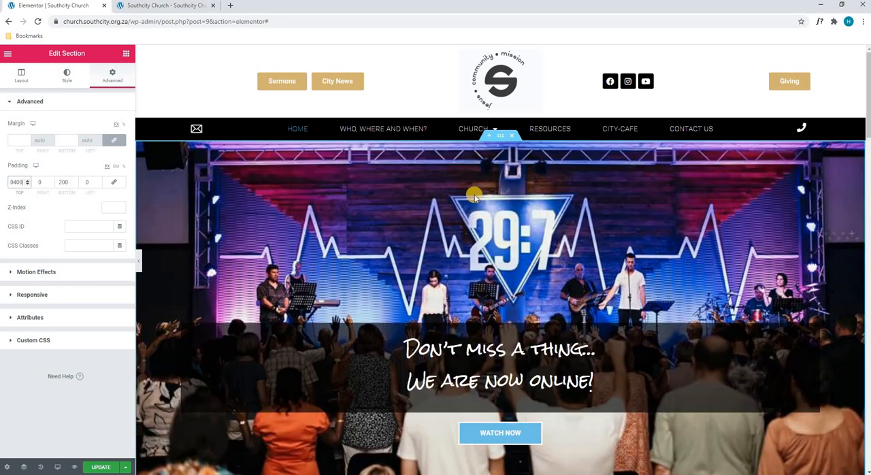
{"action": "scroll", "coordinate": [488, 313], "scroll_direction": "down", "scroll_amount": 2}
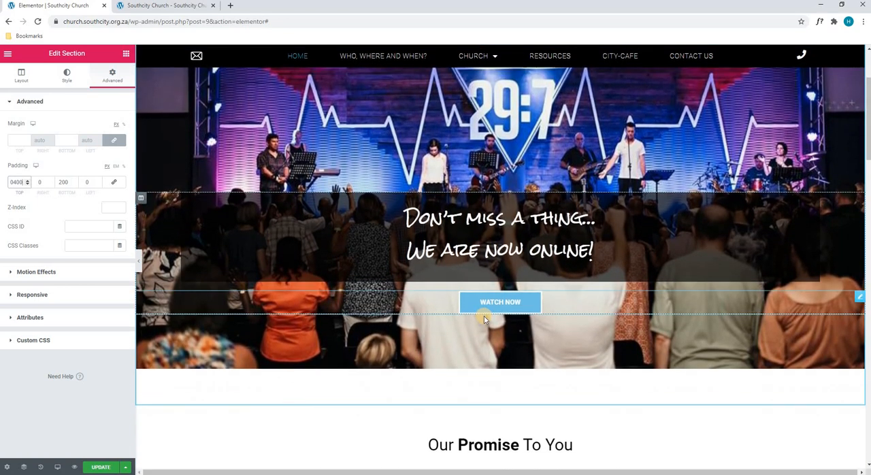
{"action": "scroll", "coordinate": [159, 181], "scroll_direction": "up", "scroll_amount": 1}
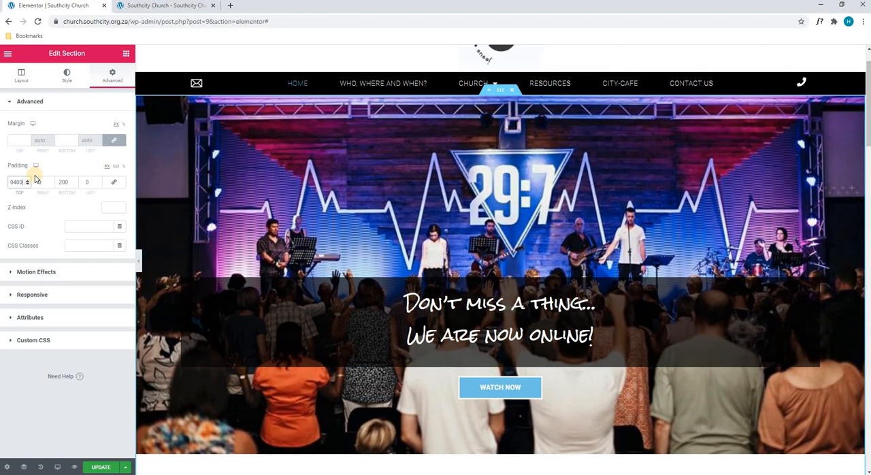
{"action": "double_click", "coordinate": [24, 181]}
{"action": "type", "text": "200"}
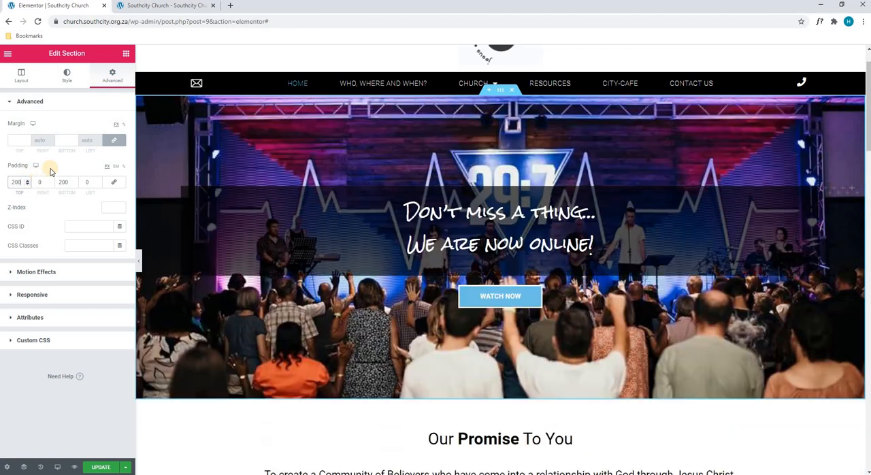
Try a Fade In Down entrance animation on the hero section and clear the animation again.
{"action": "left_click", "coordinate": [51, 272]}
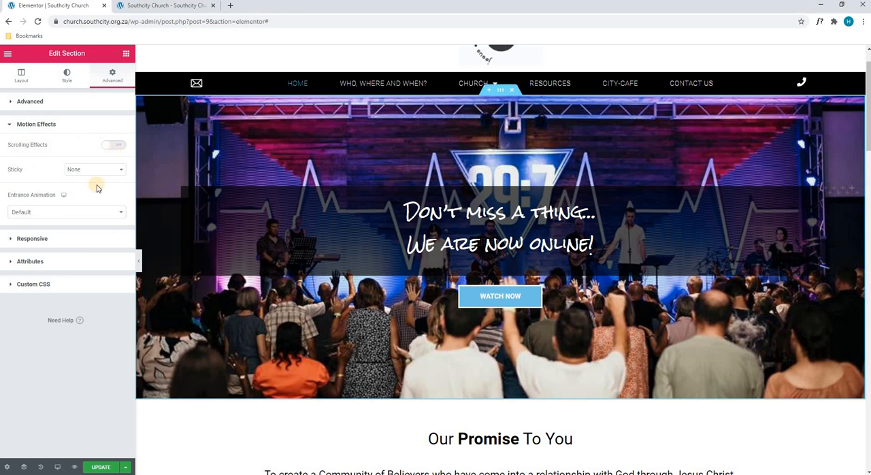
{"action": "left_click", "coordinate": [80, 212]}
{"action": "left_click", "coordinate": [89, 279]}
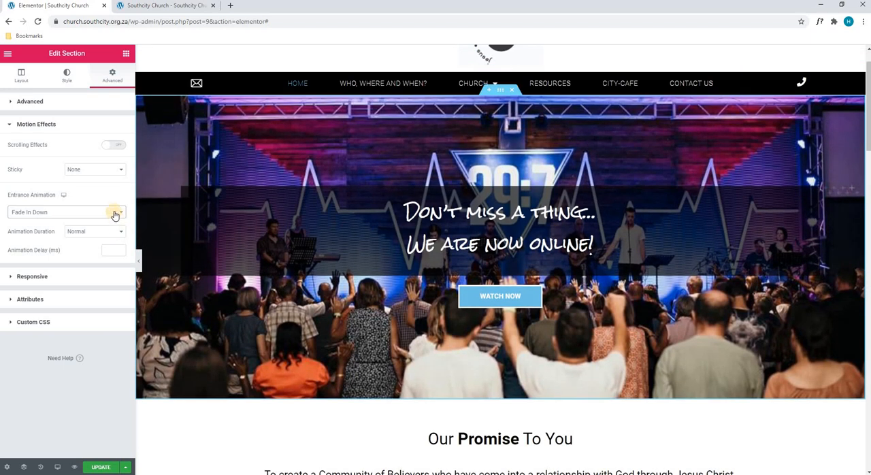
{"action": "left_click", "coordinate": [115, 212]}
{"action": "left_click", "coordinate": [97, 195]}
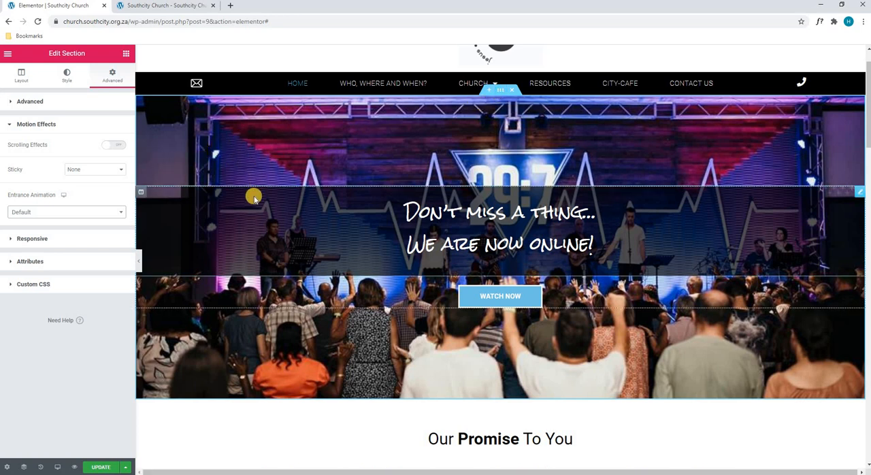
Try a classic background in red #FF0000 on the hero section's column and clear the background colour again.
{"action": "left_click", "coordinate": [141, 195]}
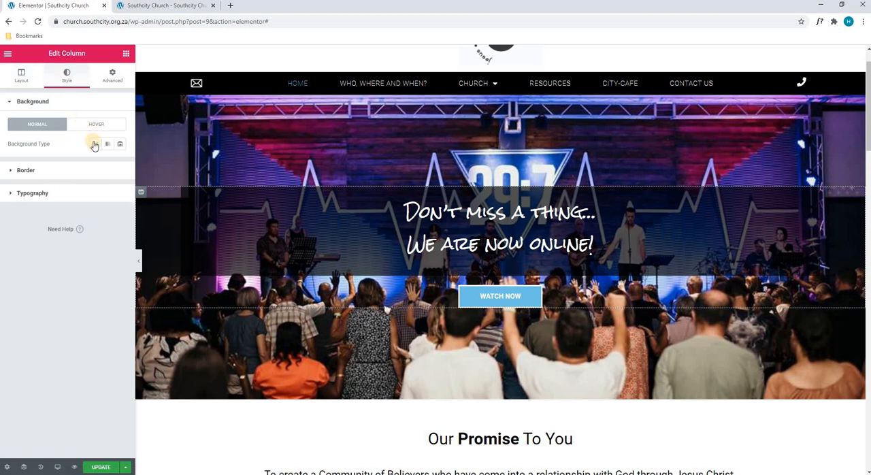
{"action": "left_click", "coordinate": [96, 145]}
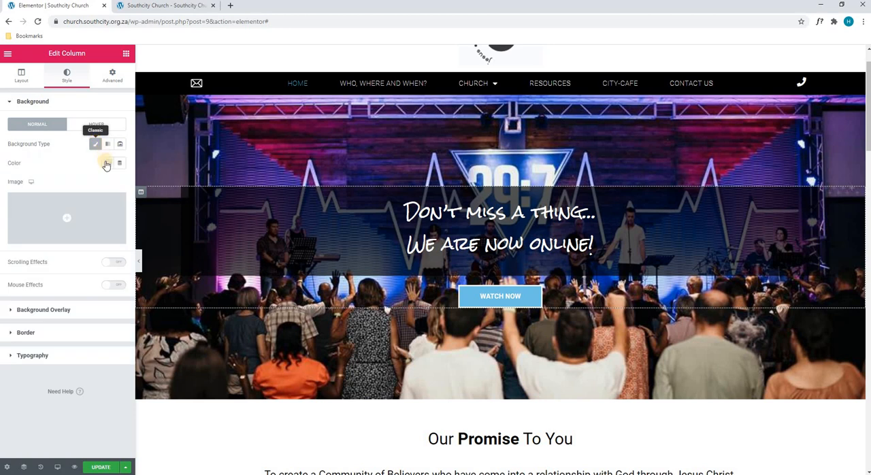
{"action": "left_click", "coordinate": [108, 163]}
{"action": "left_click", "coordinate": [164, 200]}
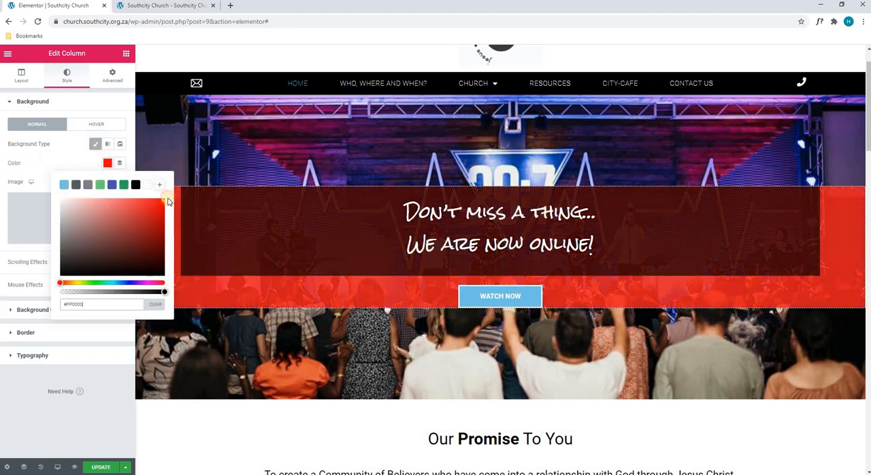
{"action": "left_click", "coordinate": [72, 155]}
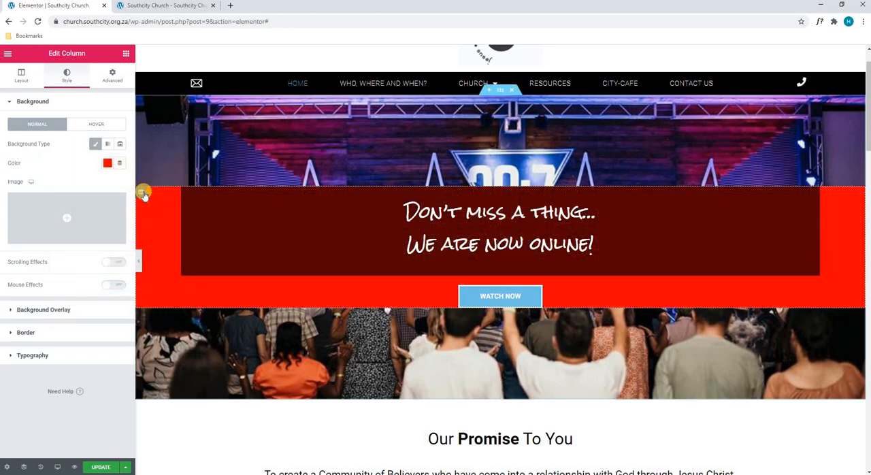
{"action": "left_click", "coordinate": [106, 164]}
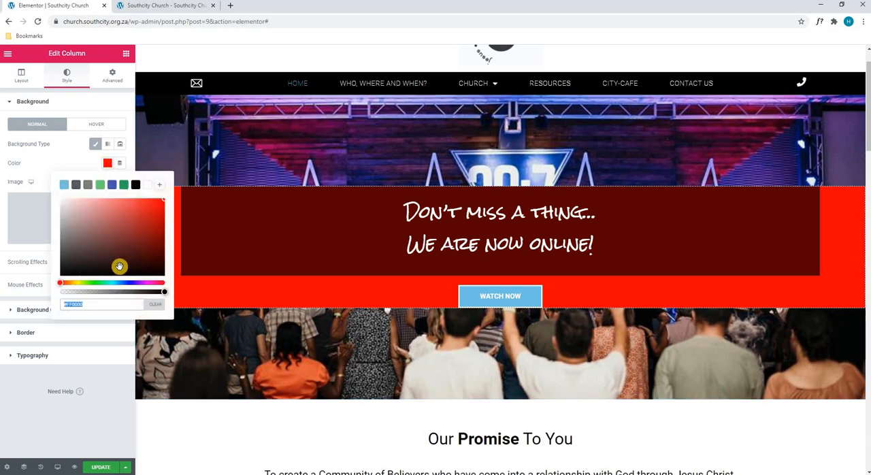
{"action": "left_click", "coordinate": [155, 304]}
{"action": "left_click", "coordinate": [54, 154]}
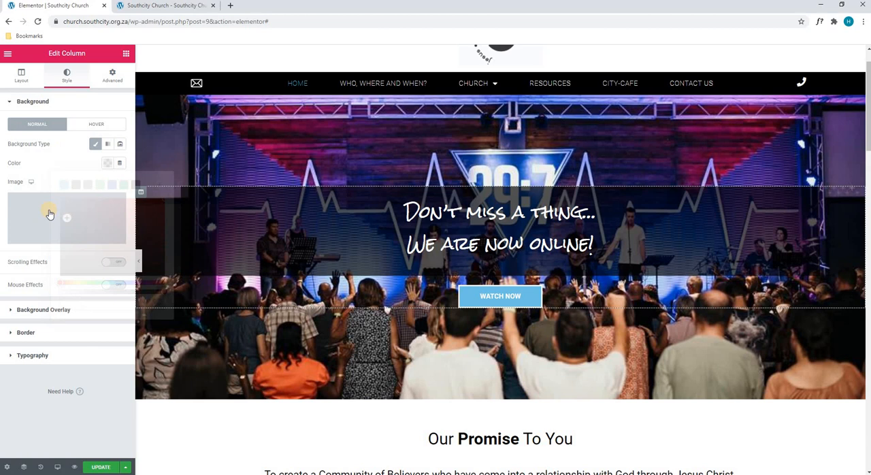
Try a dark red Dashed border with a width of 17 on all sides of the hero column, and set its type back to None.
{"action": "left_click", "coordinate": [86, 314]}
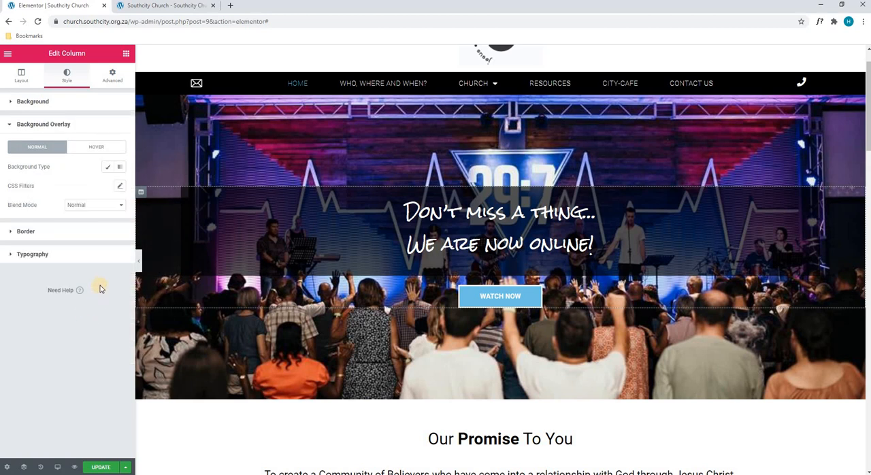
{"action": "left_click", "coordinate": [63, 234]}
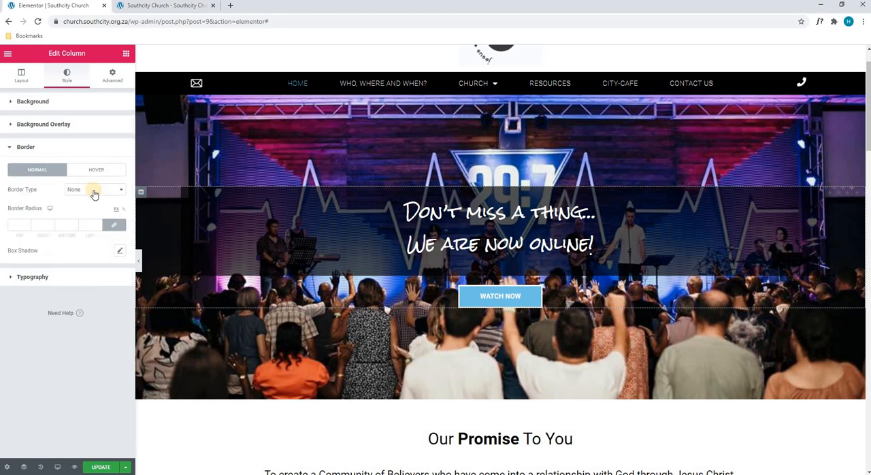
{"action": "left_click", "coordinate": [94, 190]}
{"action": "left_click", "coordinate": [95, 228]}
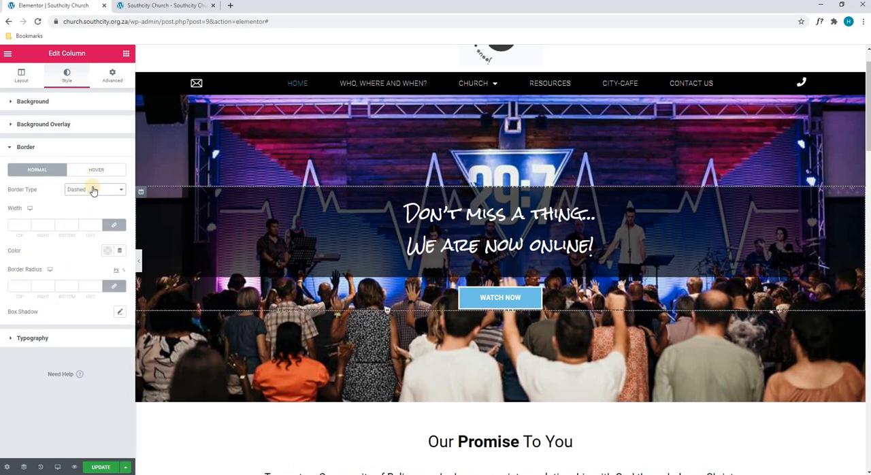
{"action": "left_click", "coordinate": [107, 251]}
{"action": "left_click", "coordinate": [112, 327]}
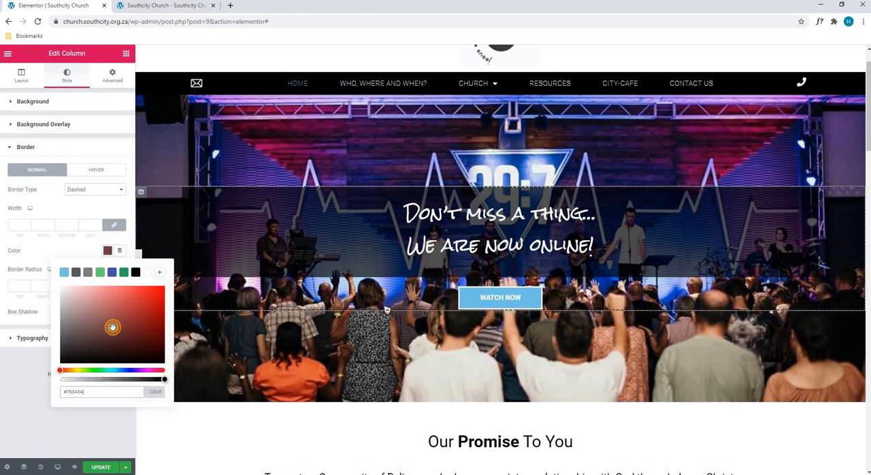
{"action": "left_click", "coordinate": [96, 223]}
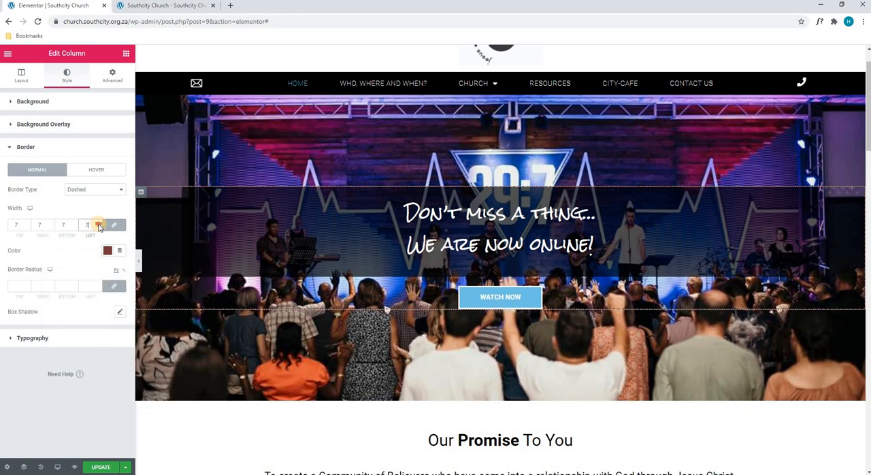
{"action": "left_click", "coordinate": [98, 223]}
{"action": "left_click", "coordinate": [97, 223]}
{"action": "left_click", "coordinate": [98, 223]}
{"action": "left_click", "coordinate": [98, 223]}
{"action": "left_click", "coordinate": [98, 223]}
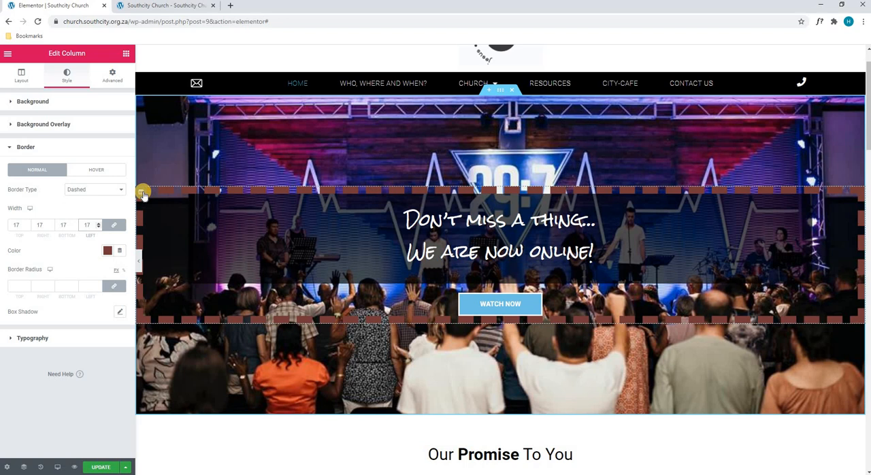
{"action": "left_click", "coordinate": [103, 189]}
{"action": "left_click", "coordinate": [98, 204]}
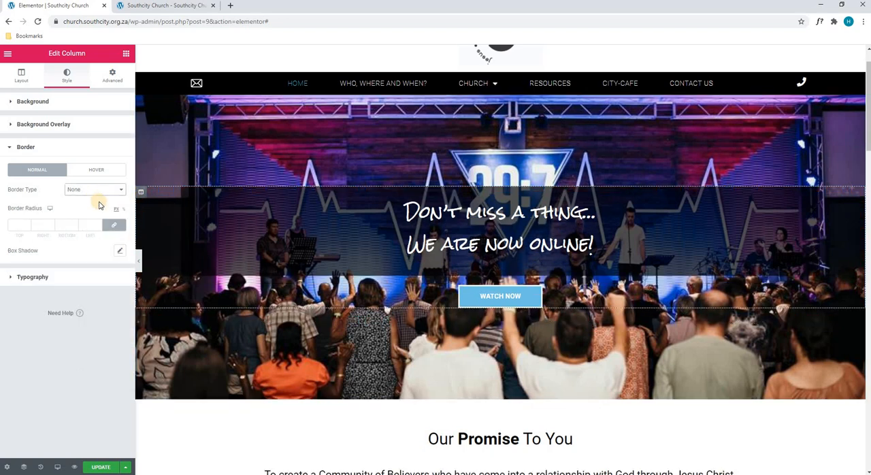
Try a Fade In Right entrance animation on the hero column and clear the animation again.
{"action": "left_click", "coordinate": [113, 75]}
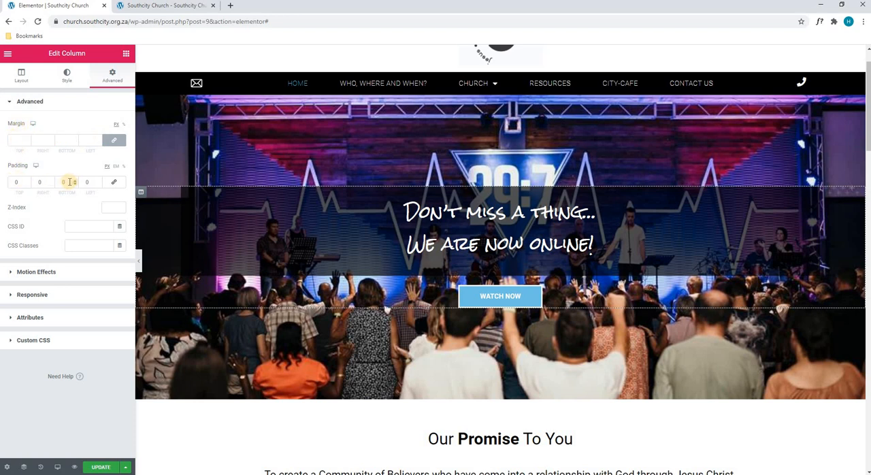
{"action": "left_click", "coordinate": [48, 271]}
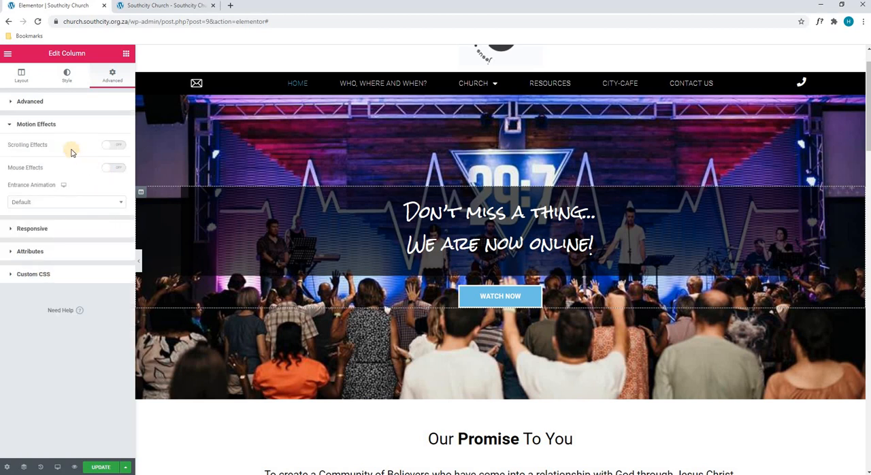
{"action": "left_click", "coordinate": [81, 201]}
{"action": "left_click", "coordinate": [83, 285]}
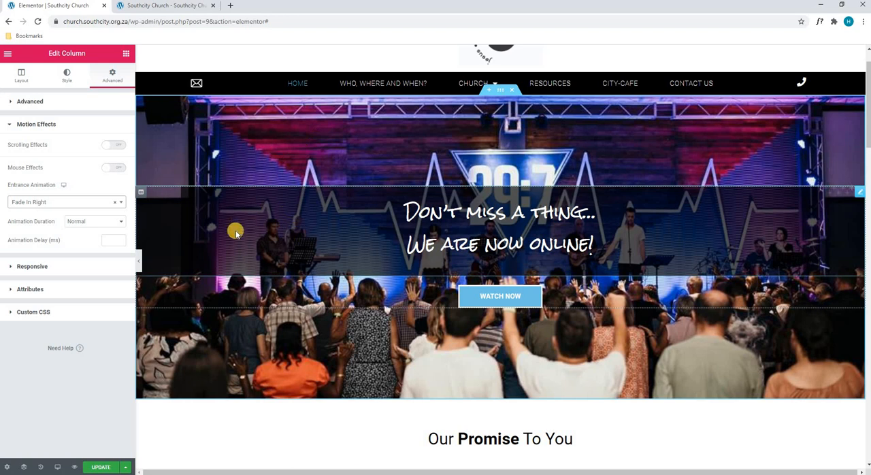
{"action": "left_click", "coordinate": [115, 204]}
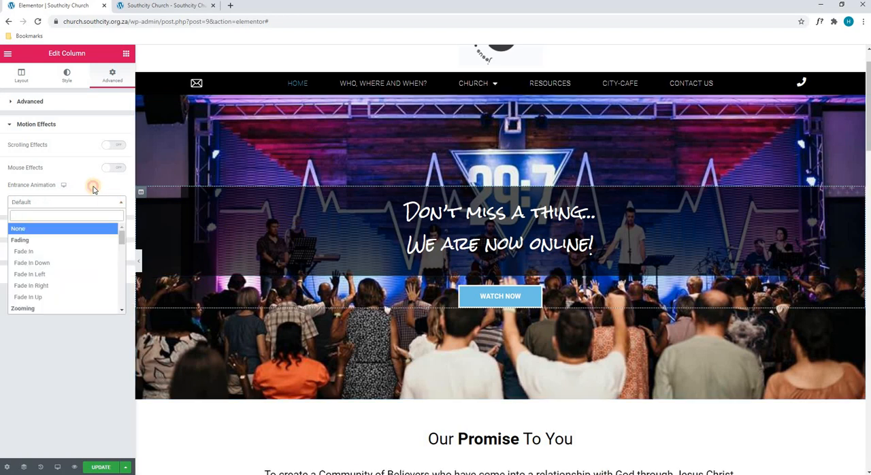
{"action": "left_click", "coordinate": [67, 227]}
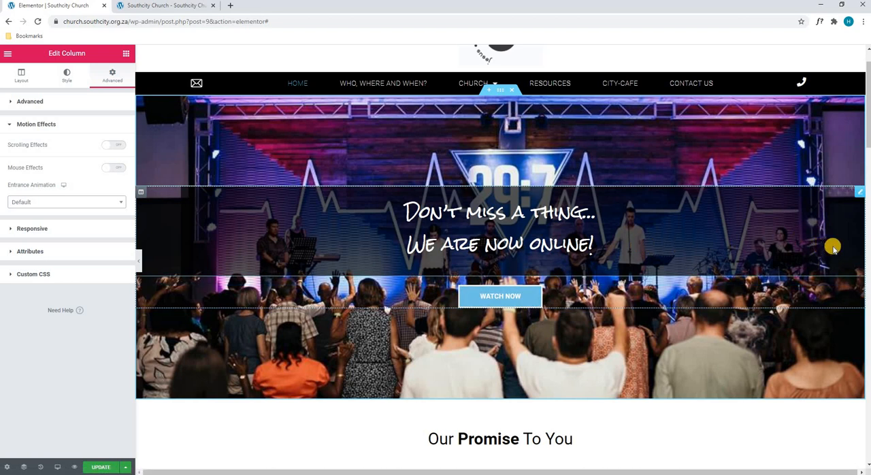
Try adding "..." after "We are now online!" in the hero text widget and delete the added dots.
{"action": "left_click", "coordinate": [859, 196]}
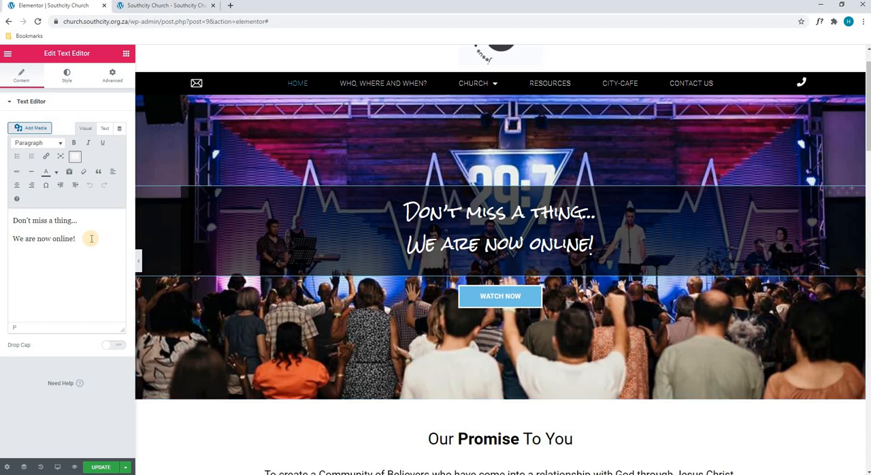
{"action": "type", "text": "..."}
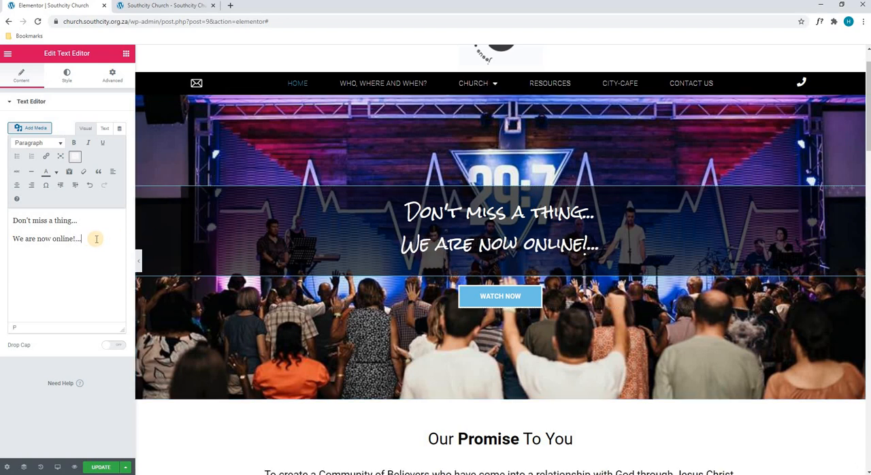
{"action": "key", "text": "BackSpace"}
{"action": "key", "text": "BackSpace"}
{"action": "key", "text": "BackSpace"}
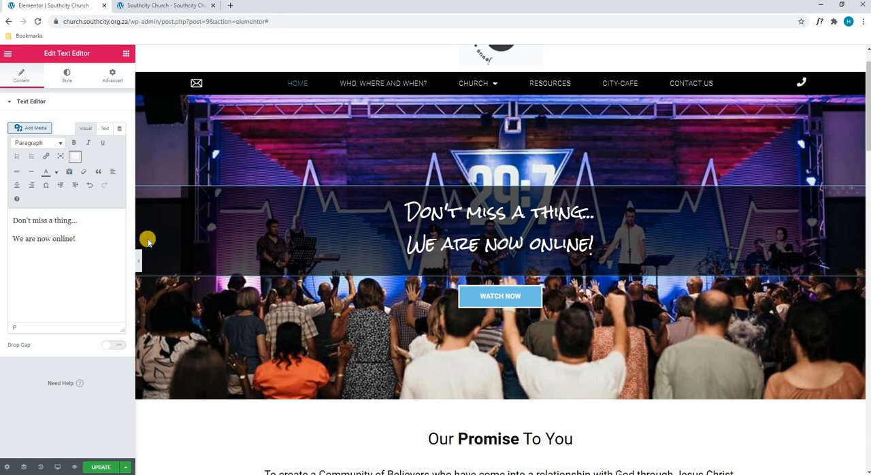
Try left alignment on the hero text widget and set its alignment back to Center.
{"action": "left_click", "coordinate": [70, 76]}
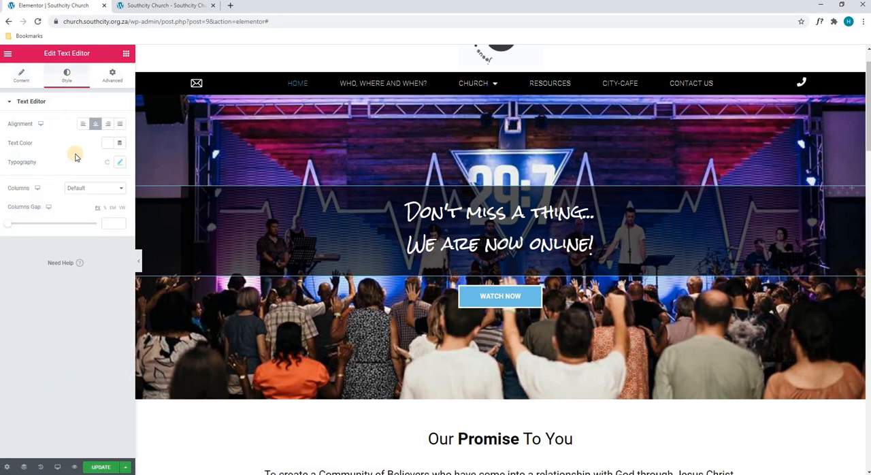
{"action": "left_click", "coordinate": [83, 124]}
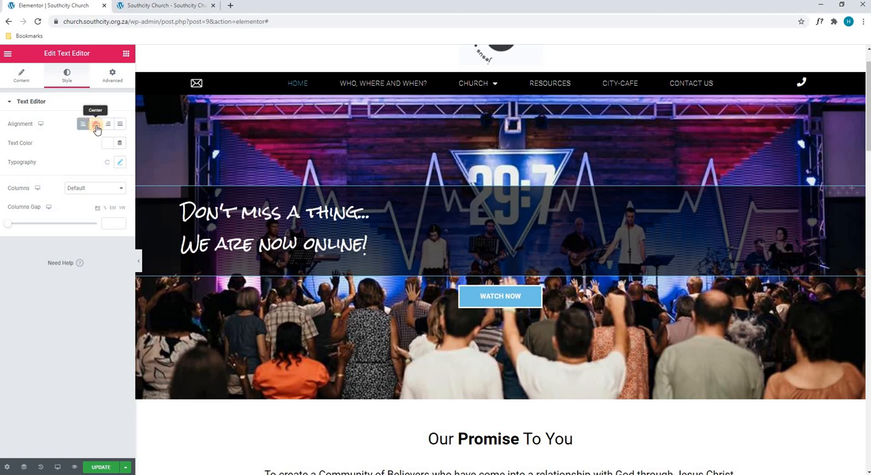
{"action": "left_click", "coordinate": [95, 125]}
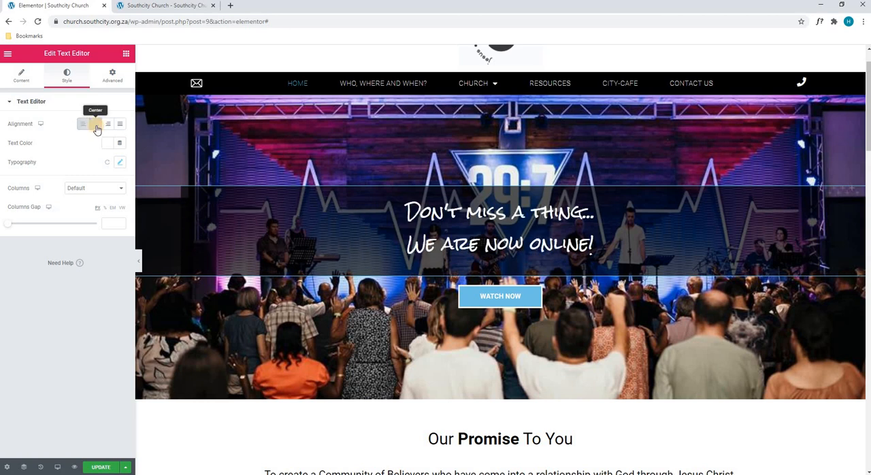
Examine the hero text's typography options, including the transform and style choices, without changing any of them.
{"action": "left_click", "coordinate": [119, 163]}
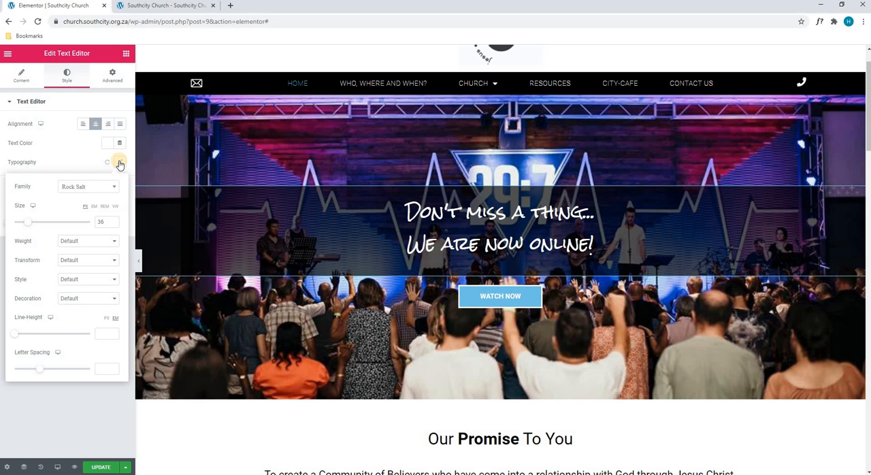
{"action": "left_click", "coordinate": [69, 262]}
{"action": "left_click", "coordinate": [70, 270]}
{"action": "left_click", "coordinate": [72, 279]}
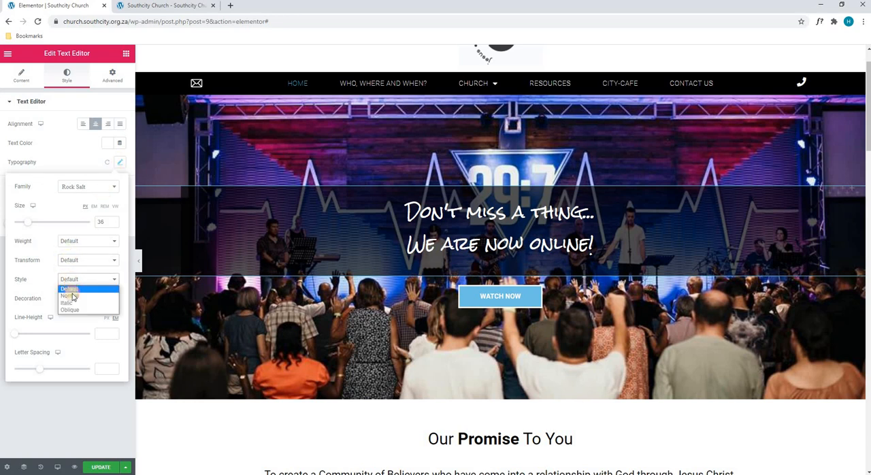
{"action": "left_click", "coordinate": [43, 281]}
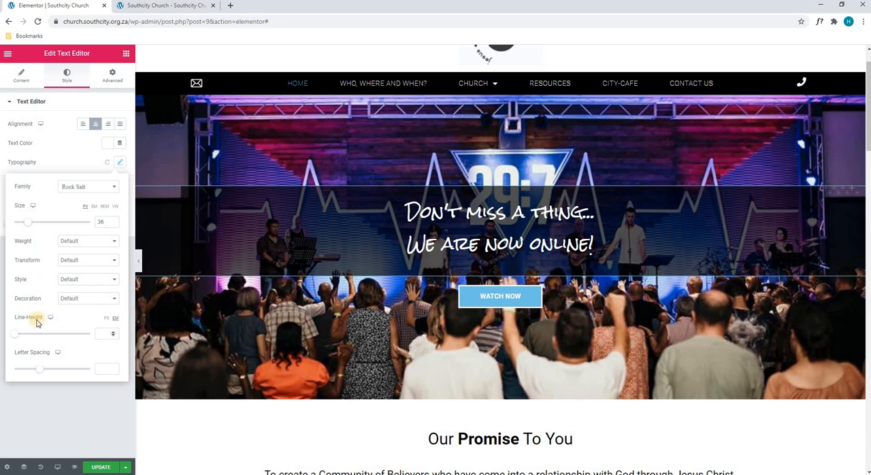
{"action": "left_click", "coordinate": [76, 154]}
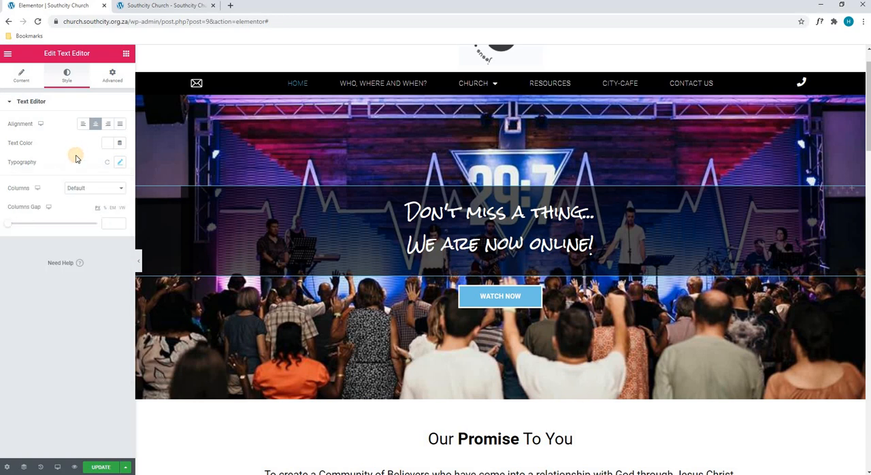
Try a right margin of 0 on the hero text widget and set it back to 100.
{"action": "left_click", "coordinate": [111, 78]}
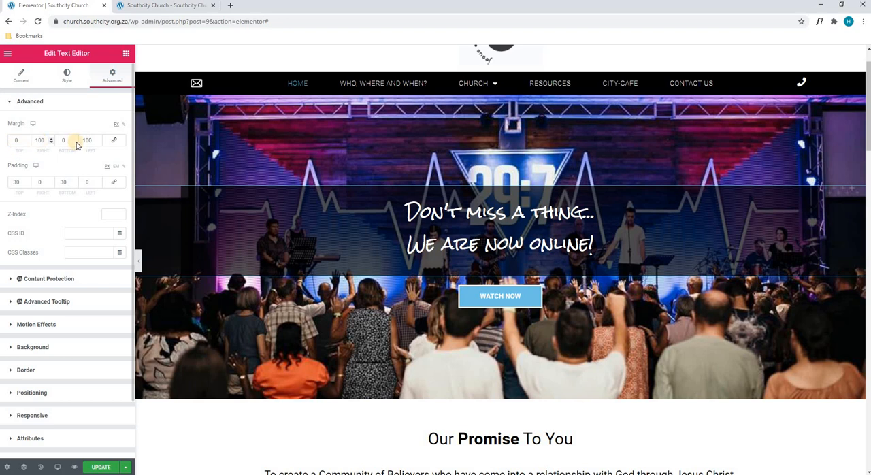
{"action": "double_click", "coordinate": [42, 140]}
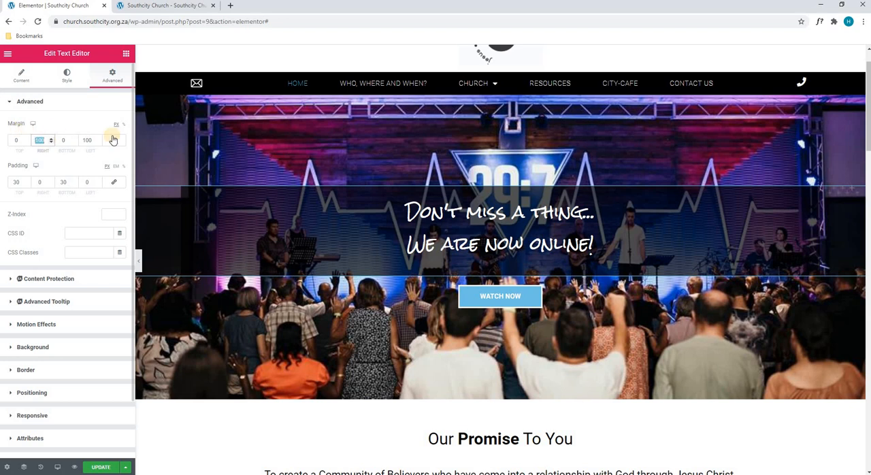
{"action": "type", "text": "0"}
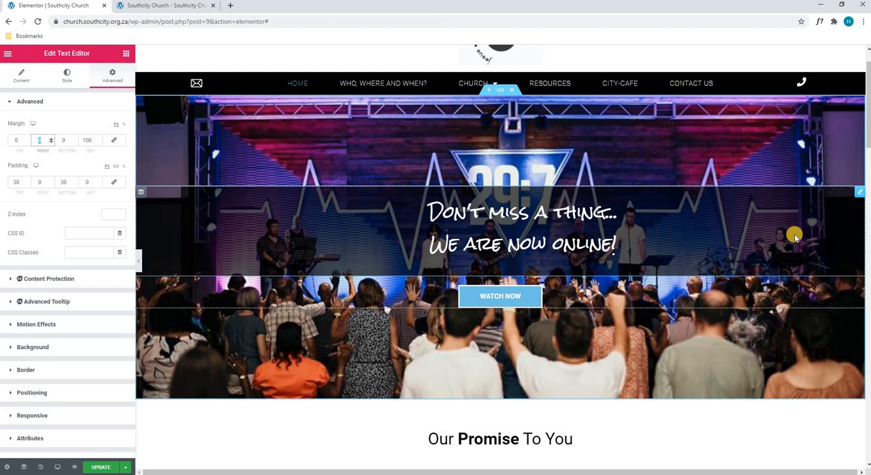
{"action": "type", "text": "100"}
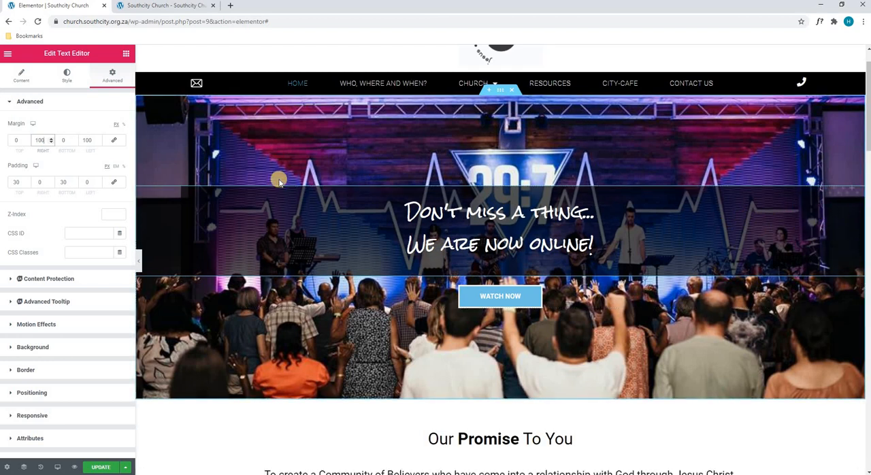
Try a top padding of 0 and of 60 on the hero text widget, and set it back to 30.
{"action": "double_click", "coordinate": [16, 182]}
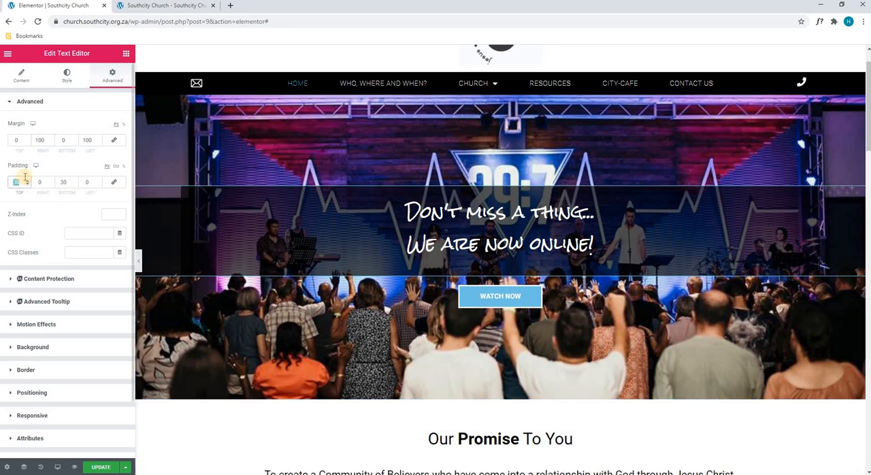
{"action": "type", "text": "0"}
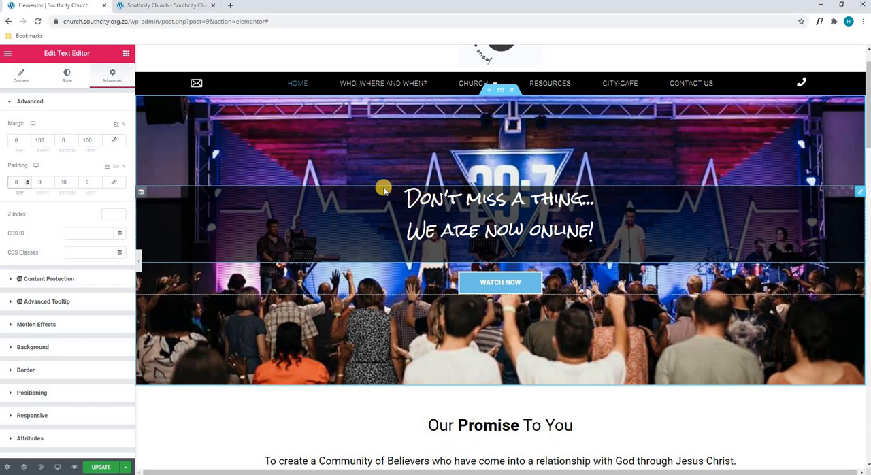
{"action": "left_click_drag", "start_coordinate": [22, 181], "coordinate": [6, 178]}
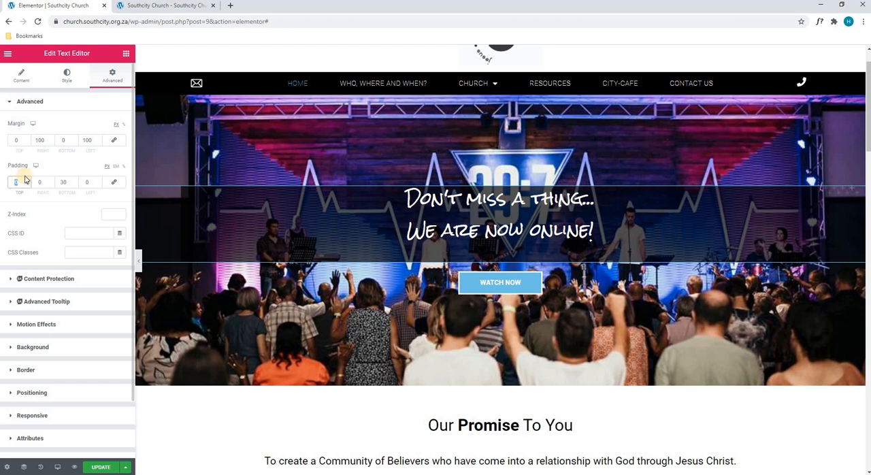
{"action": "type", "text": "60"}
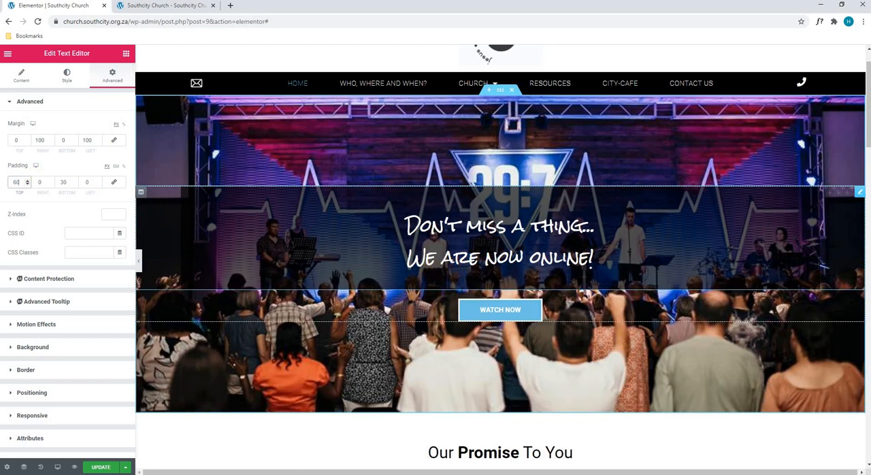
{"action": "double_click", "coordinate": [16, 182]}
{"action": "type", "text": "30"}
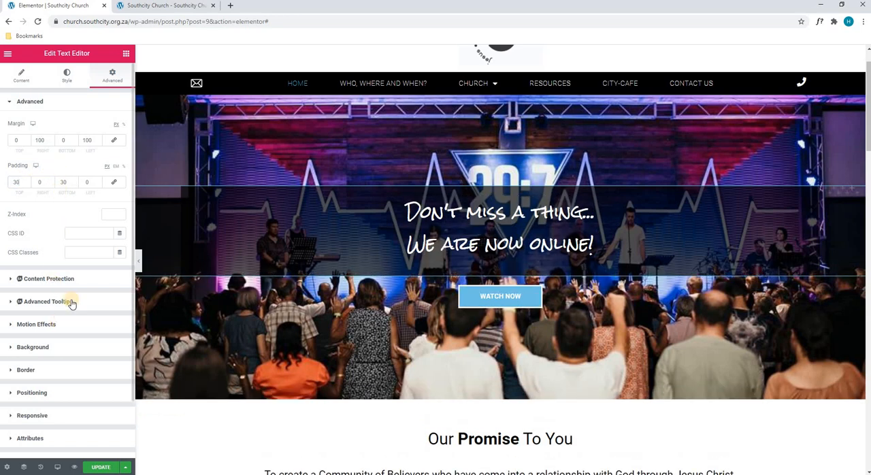
Try a Fade In Up entrance animation on the hero text widget and set the animation back to Default.
{"action": "left_click", "coordinate": [61, 324]}
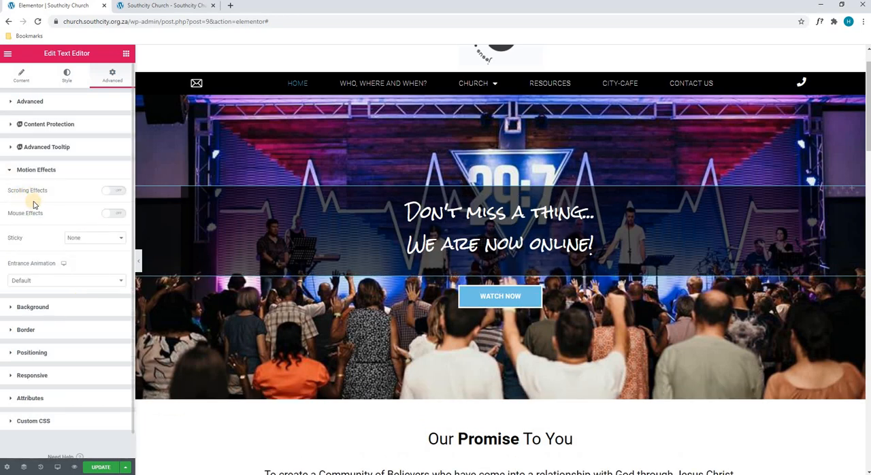
{"action": "left_click", "coordinate": [119, 285]}
{"action": "left_click", "coordinate": [72, 375]}
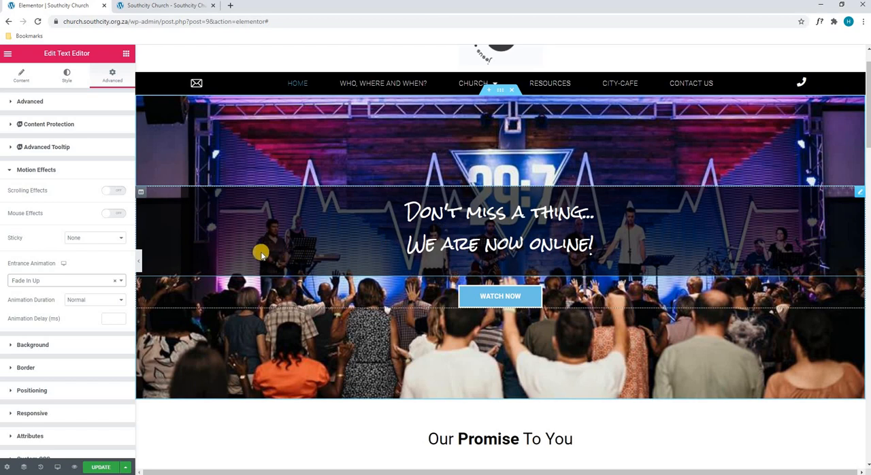
{"action": "left_click", "coordinate": [116, 283]}
{"action": "left_click", "coordinate": [88, 285]}
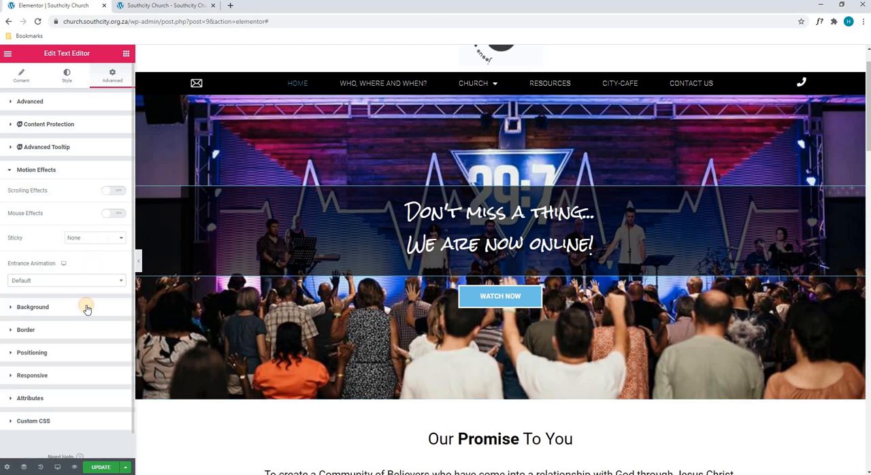
View the hero text widget's background settings, try a Dashed border on it, and set the border type back to None.
{"action": "left_click", "coordinate": [87, 308]}
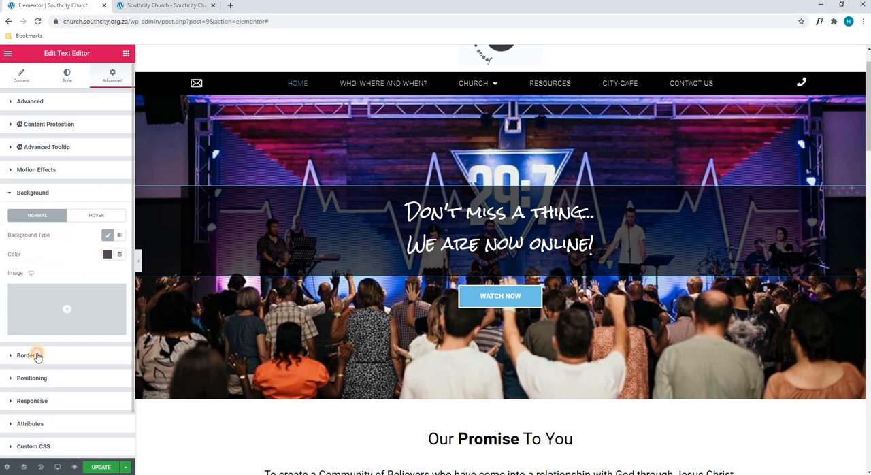
{"action": "left_click", "coordinate": [73, 355]}
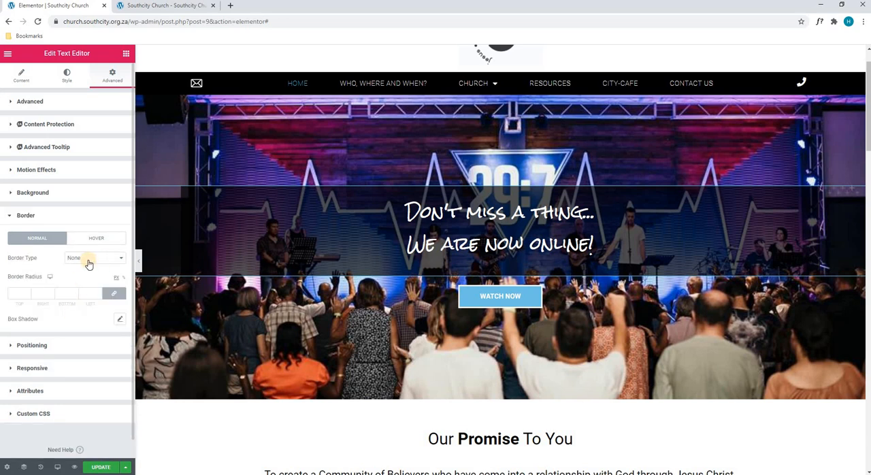
{"action": "left_click", "coordinate": [89, 264]}
{"action": "left_click", "coordinate": [91, 296]}
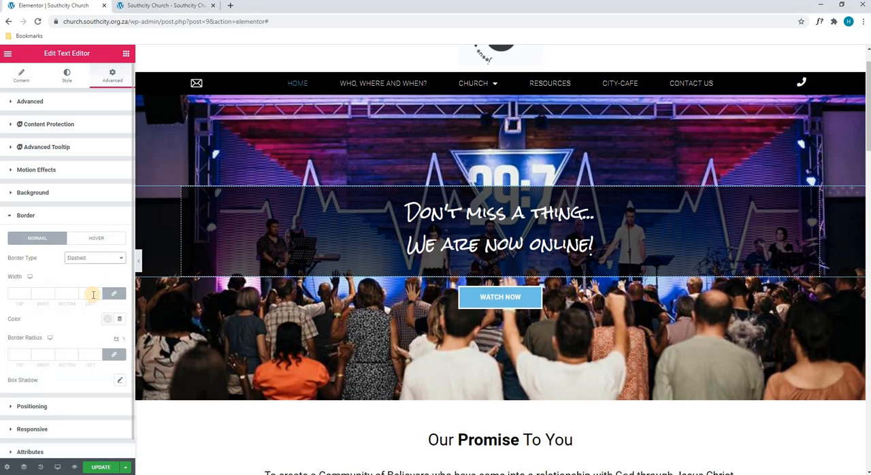
{"action": "left_click", "coordinate": [94, 259]}
{"action": "left_click", "coordinate": [92, 268]}
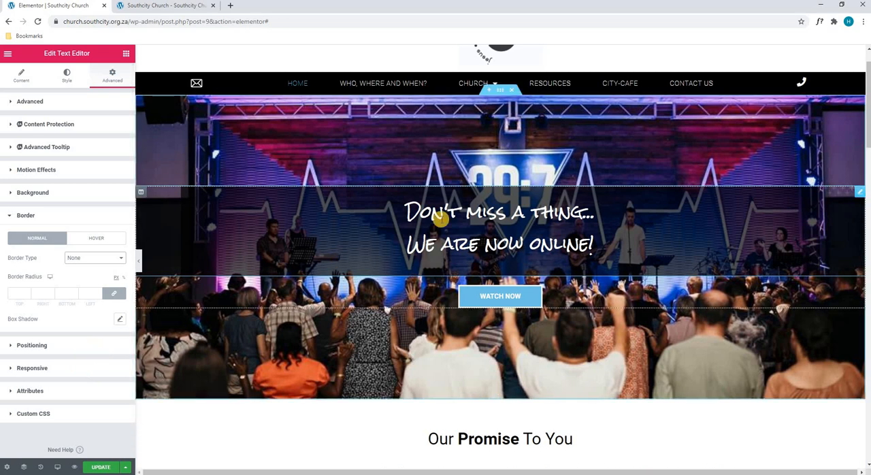
Open the text widget under the "Our Promise To You" heading for editing.
{"action": "scroll", "coordinate": [439, 219], "scroll_direction": "down", "scroll_amount": 1}
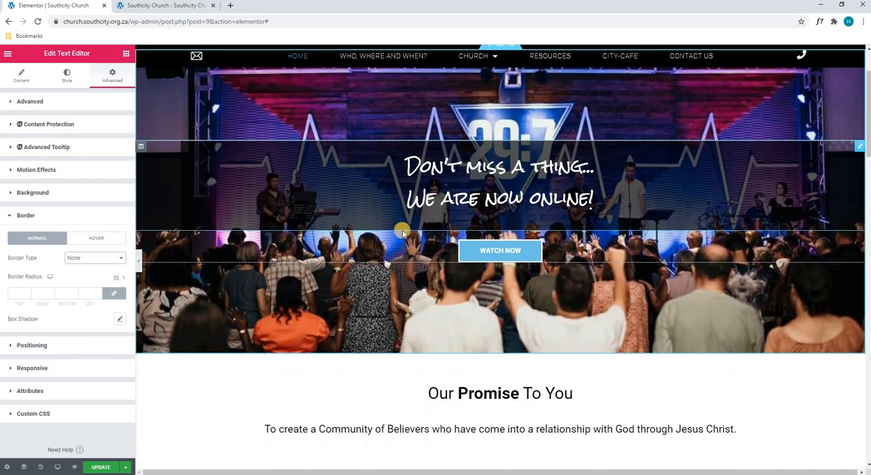
{"action": "scroll", "coordinate": [408, 234], "scroll_direction": "down", "scroll_amount": 2}
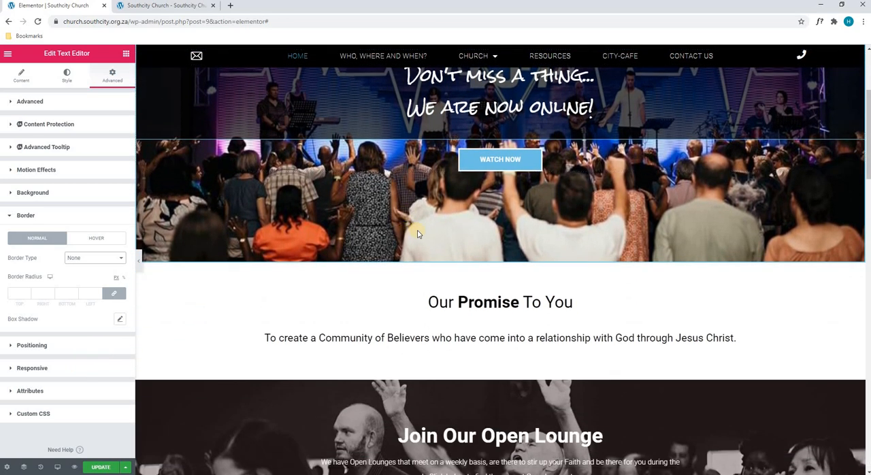
{"action": "scroll", "coordinate": [418, 234], "scroll_direction": "down", "scroll_amount": 2}
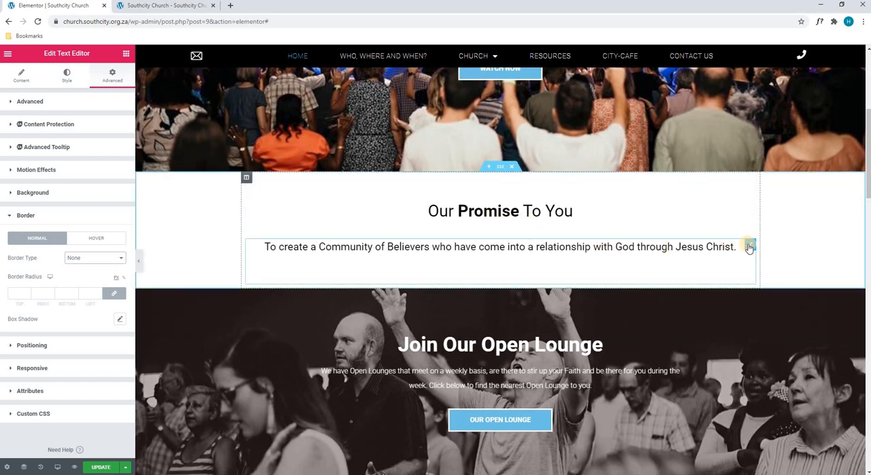
{"action": "left_click", "coordinate": [750, 246]}
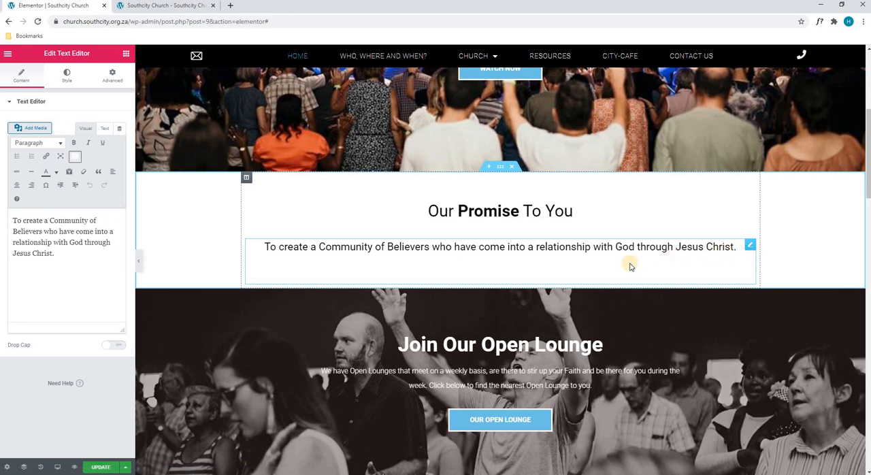
Look through the sections down to Recent Sermons and update the page to save it.
{"action": "scroll", "coordinate": [365, 244], "scroll_direction": "down", "scroll_amount": 2}
{"action": "scroll", "coordinate": [364, 241], "scroll_direction": "down", "scroll_amount": 5}
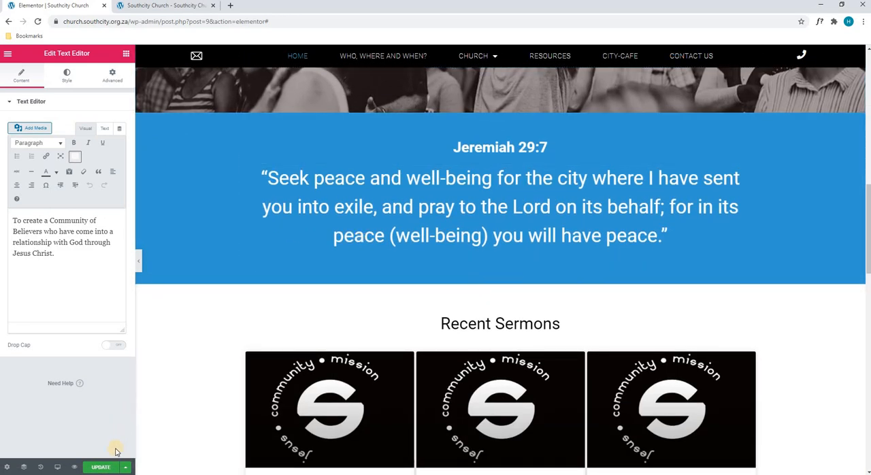
{"action": "left_click", "coordinate": [102, 467]}
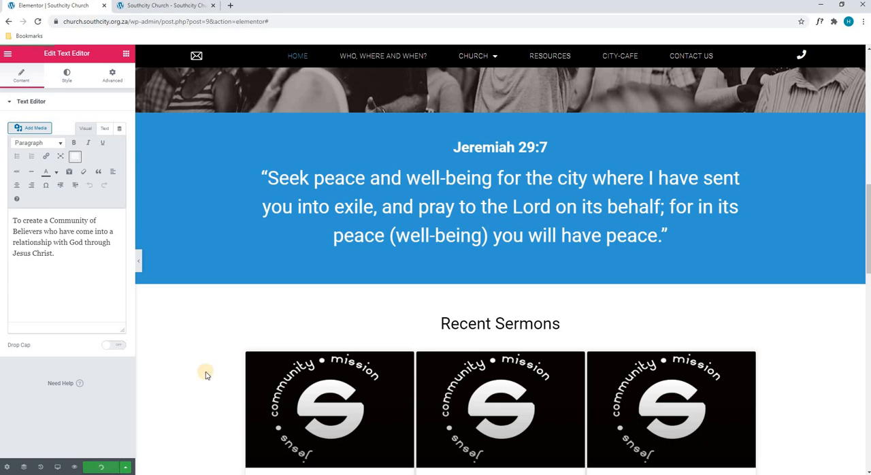